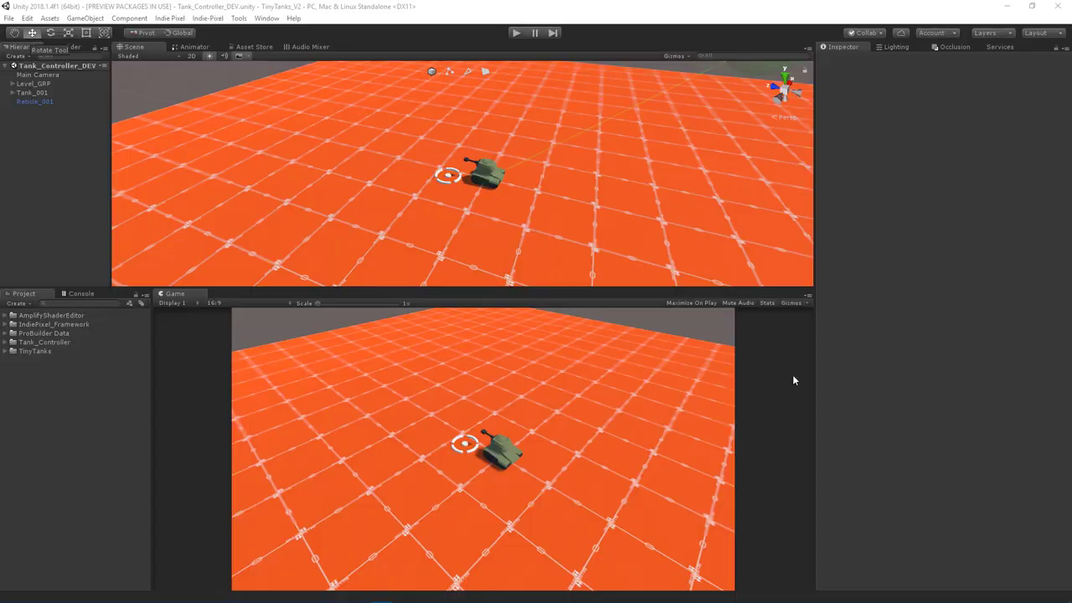
Check the Post-processing package in the Package Manager's list of all packages and close the Package Manager.
left_click(275, 21)
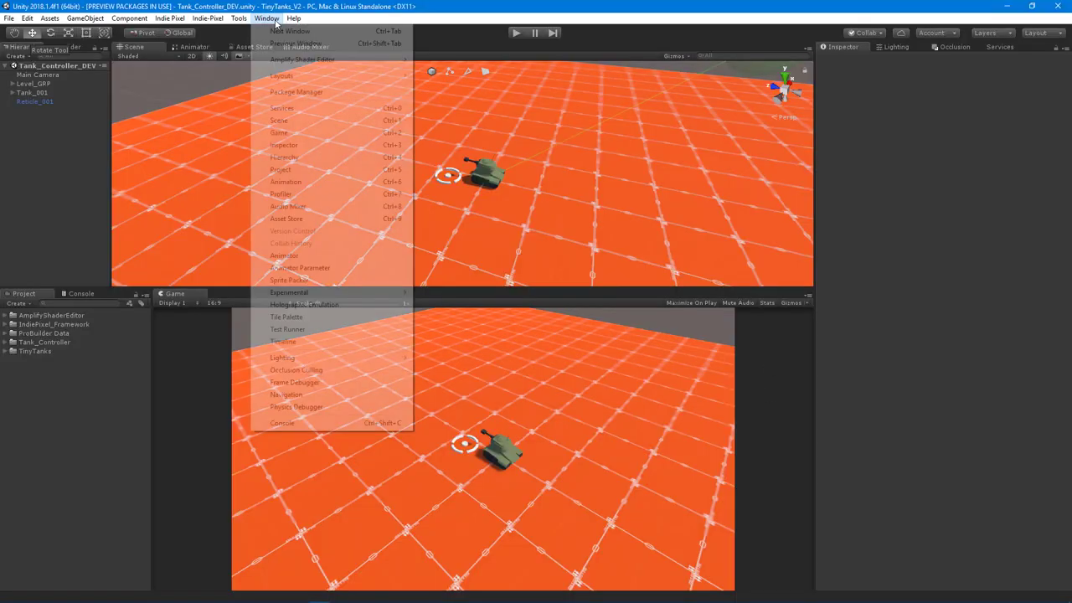
left_click(297, 91)
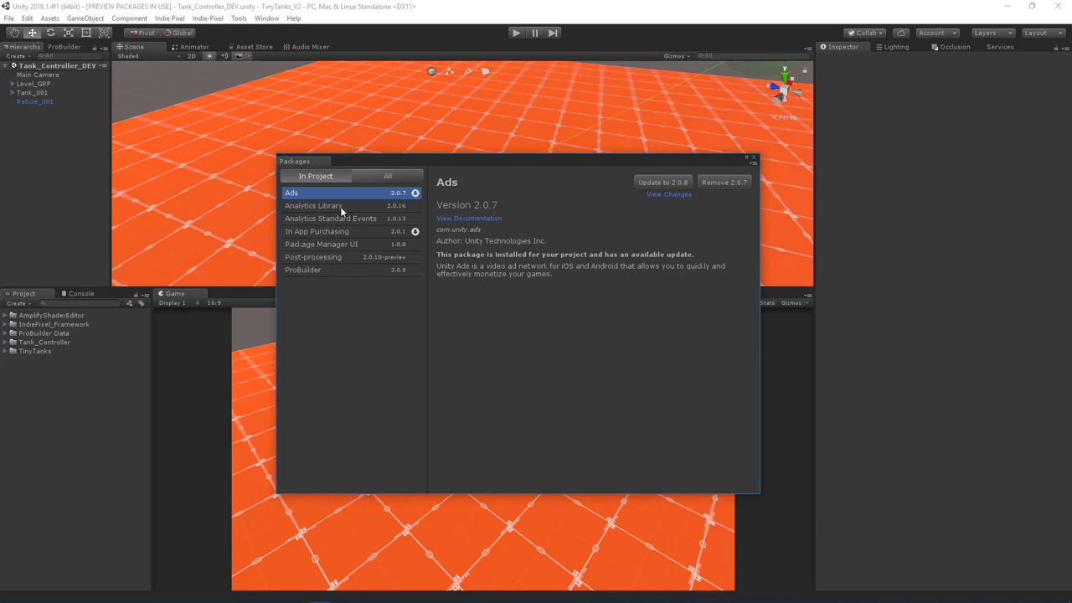
left_click(377, 177)
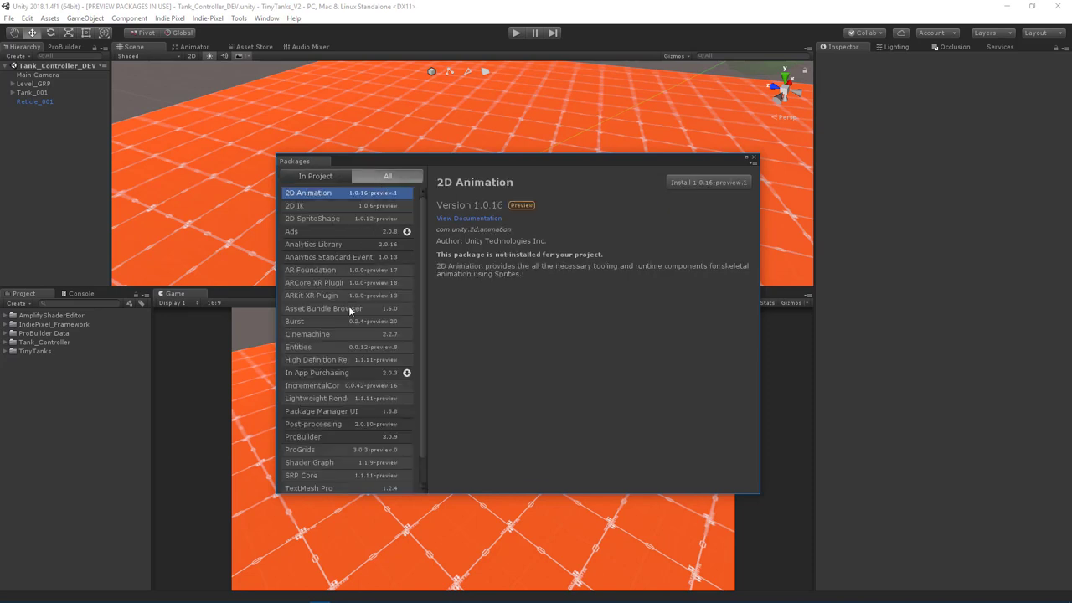
scroll(349, 306, "down", 2)
scroll(347, 353, "down", 1)
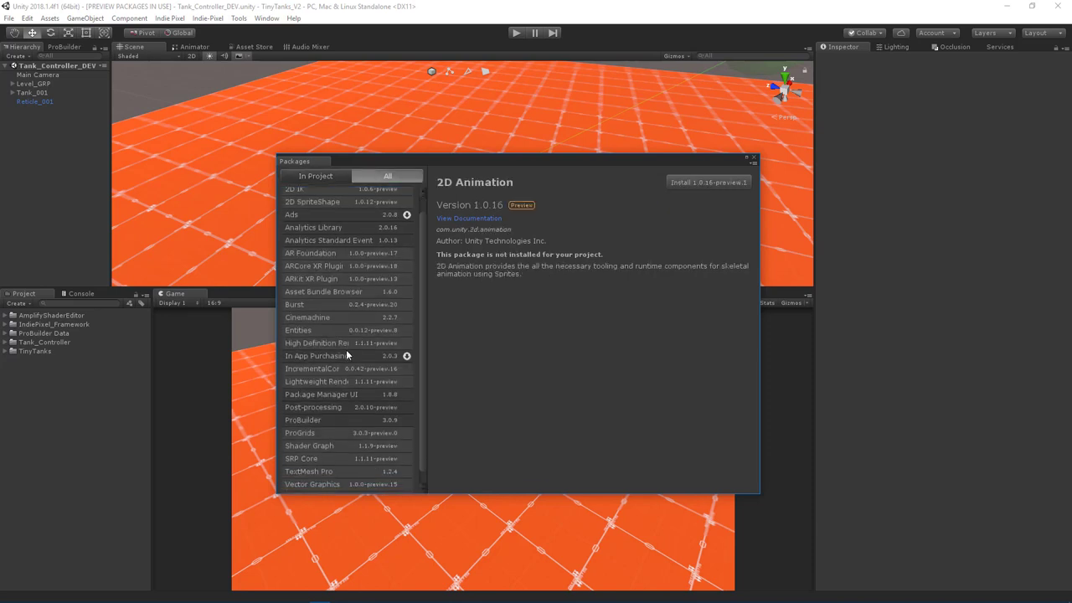
left_click(320, 407)
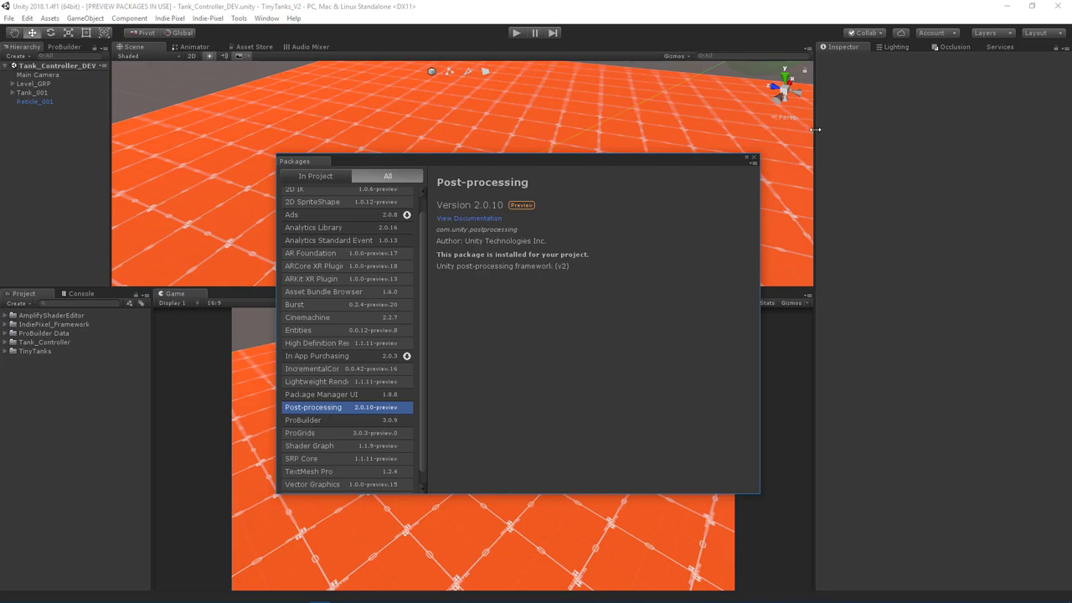
left_click(755, 160)
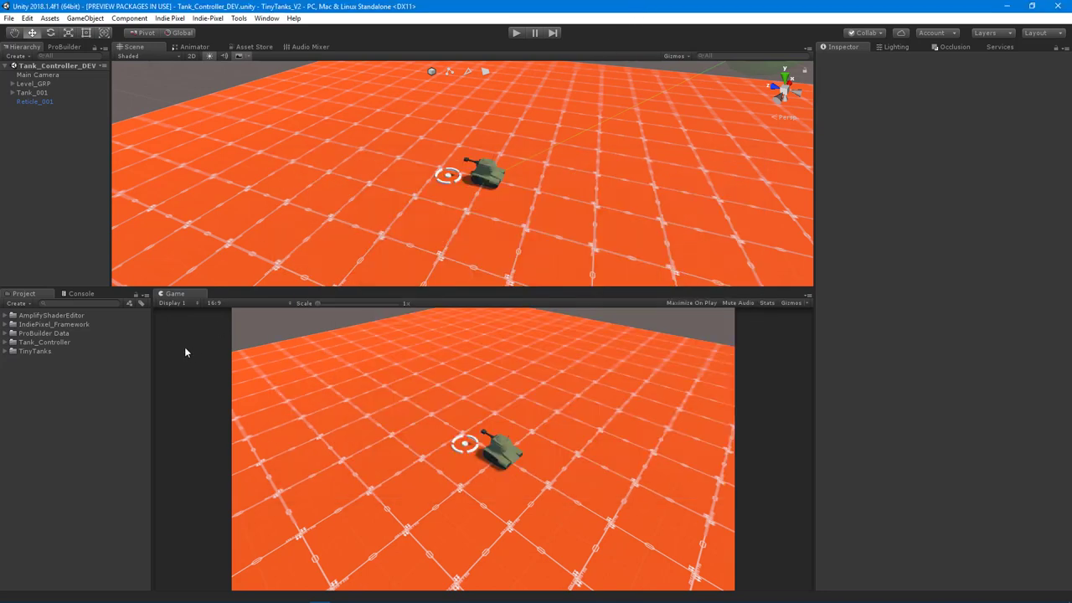
Widen the scene hierarchy slightly and add a Post-process Layer component to the Main Camera.
left_click_drag(108, 173, 115, 173)
left_click_drag(154, 379, 153, 377)
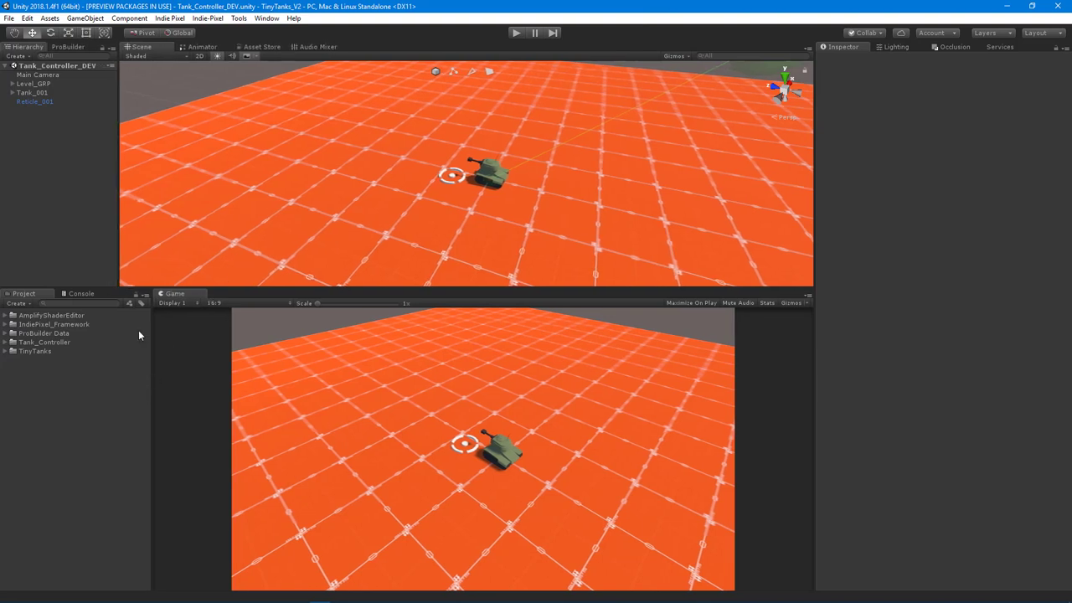
left_click(73, 75)
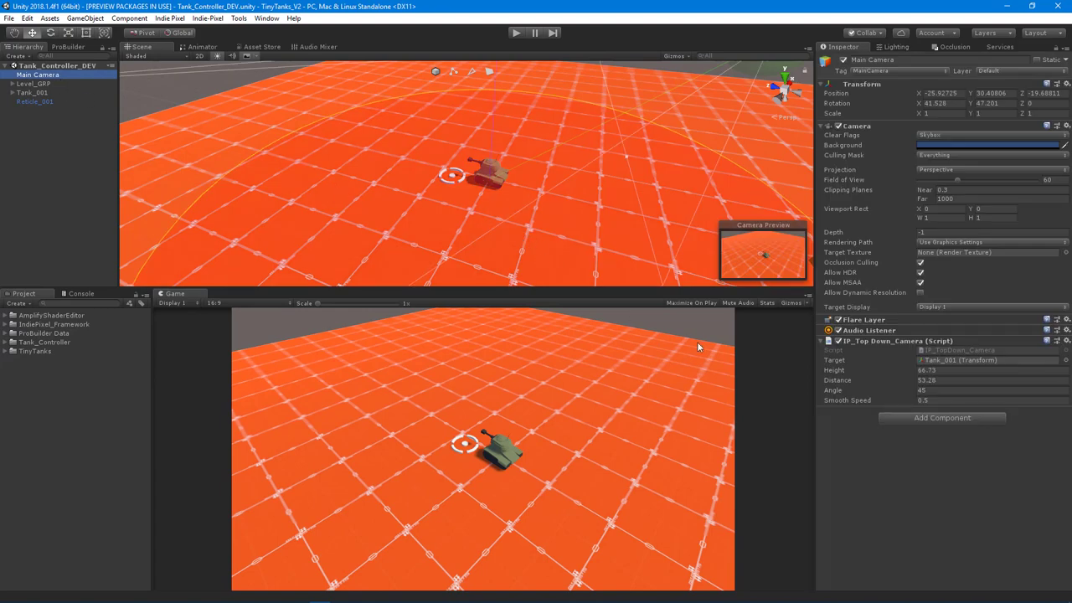
left_click(932, 417)
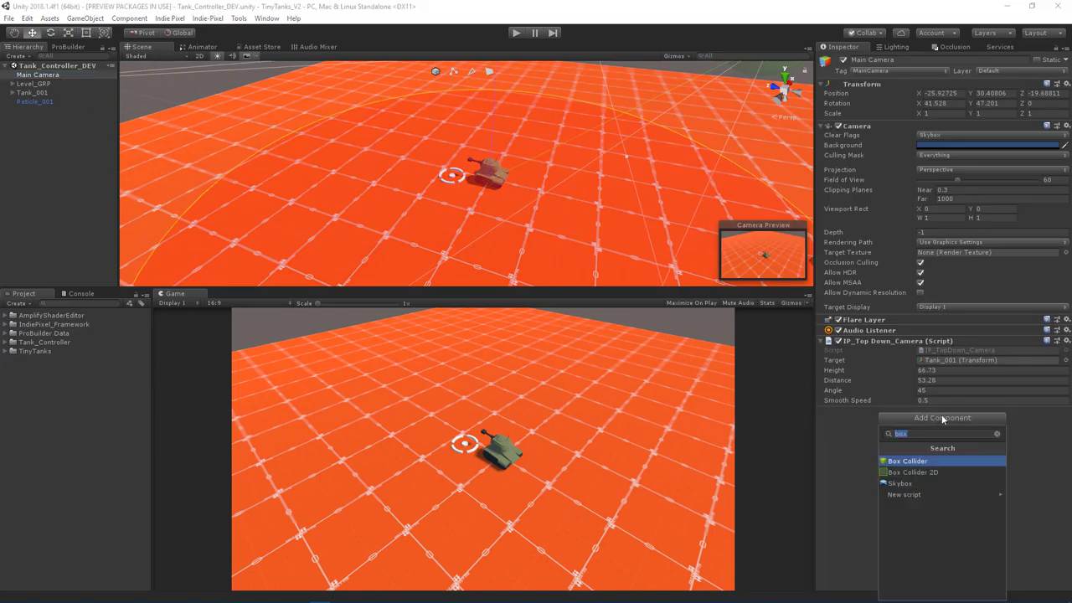
type("post")
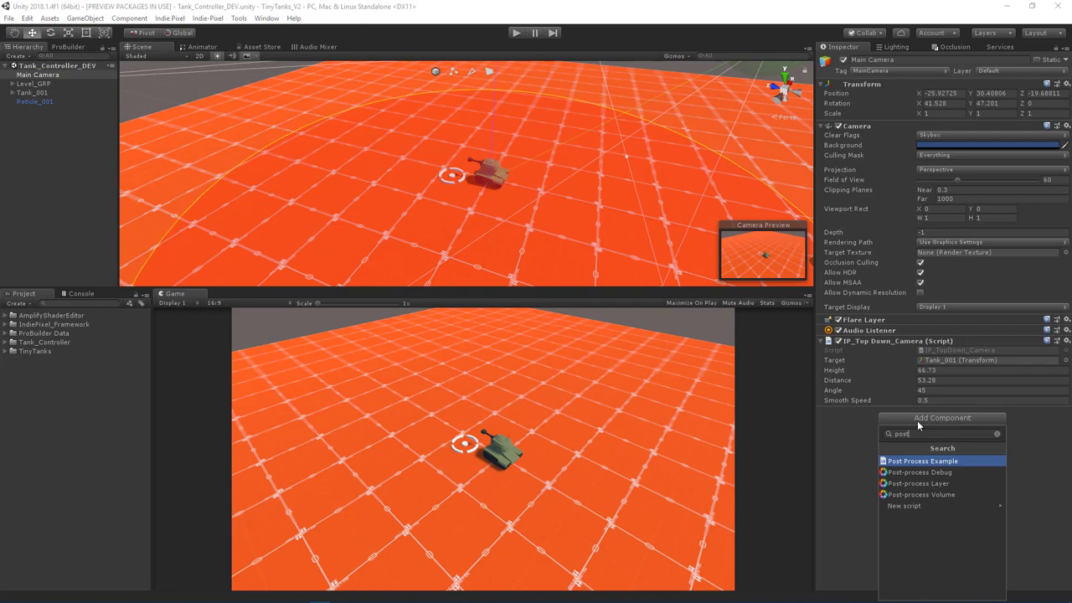
left_click(922, 484)
scroll(937, 453, "down", 2)
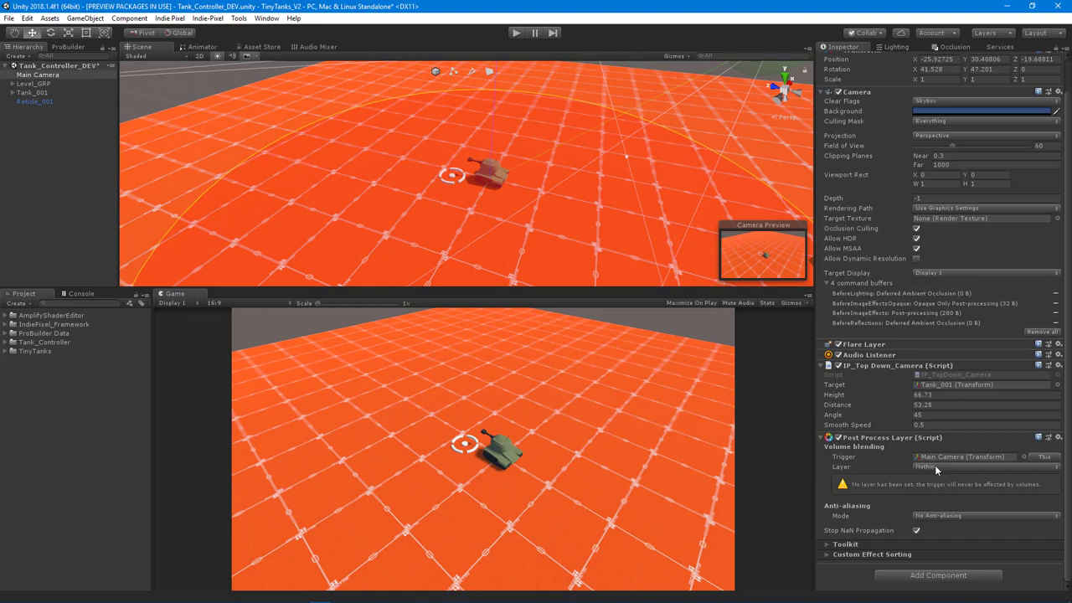
Set the Post Process Layer's volume blending layer to PostProcessing and its anti-aliasing mode to Fast Approximate Anti-aliasing (FXAA).
left_click(934, 465)
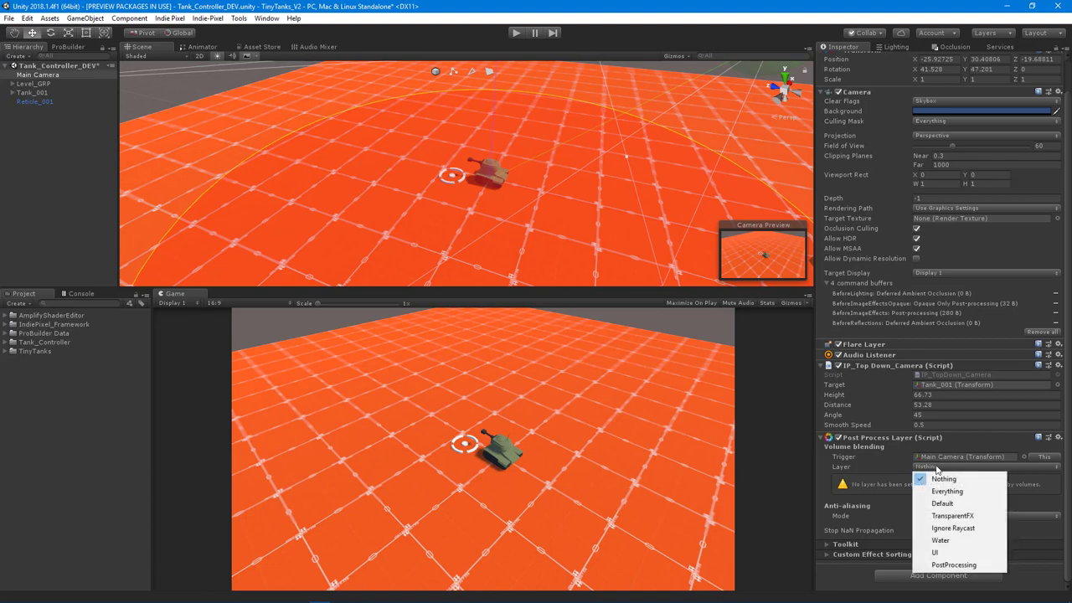
left_click(952, 567)
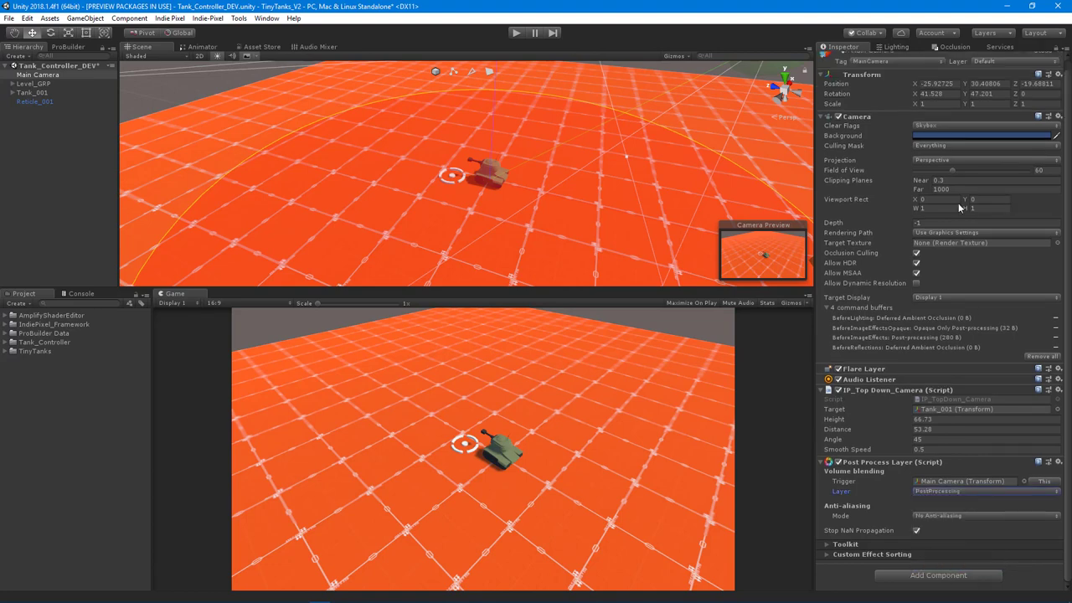
left_click(994, 61)
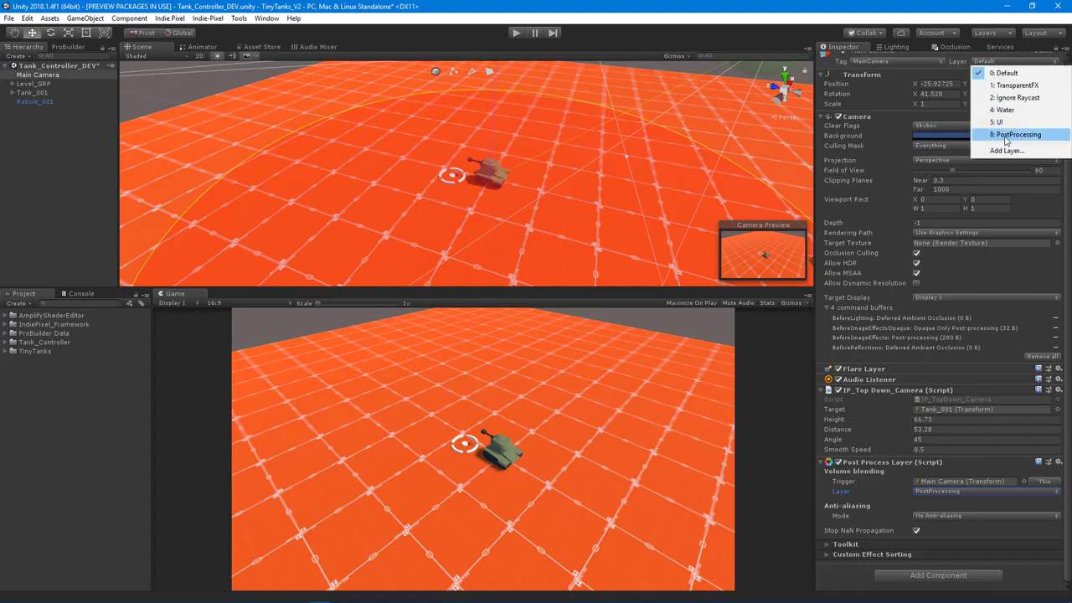
left_click(774, 4)
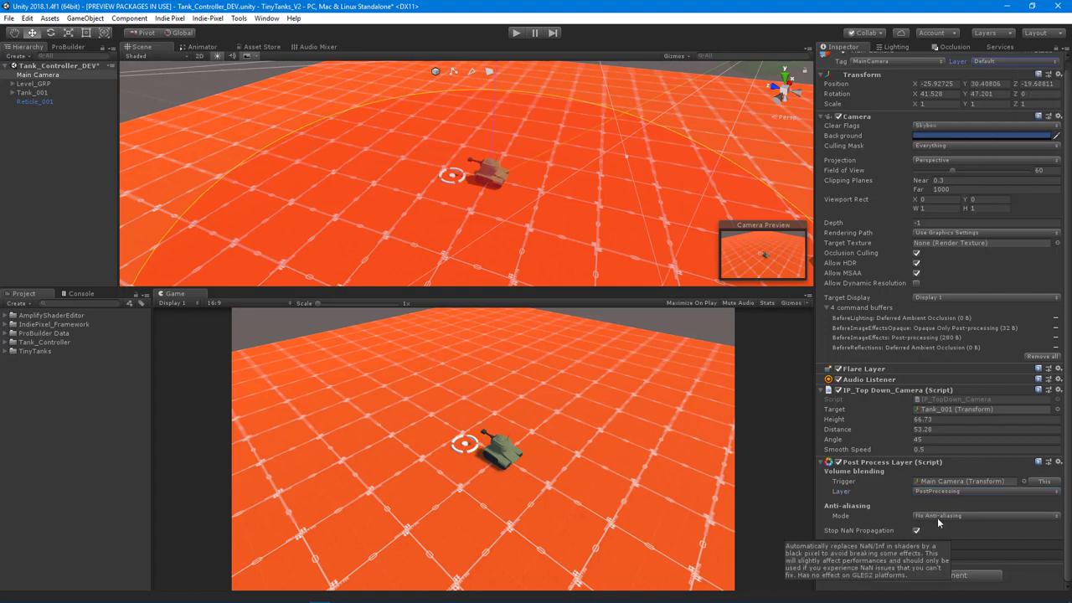
left_click(938, 516)
left_click(938, 542)
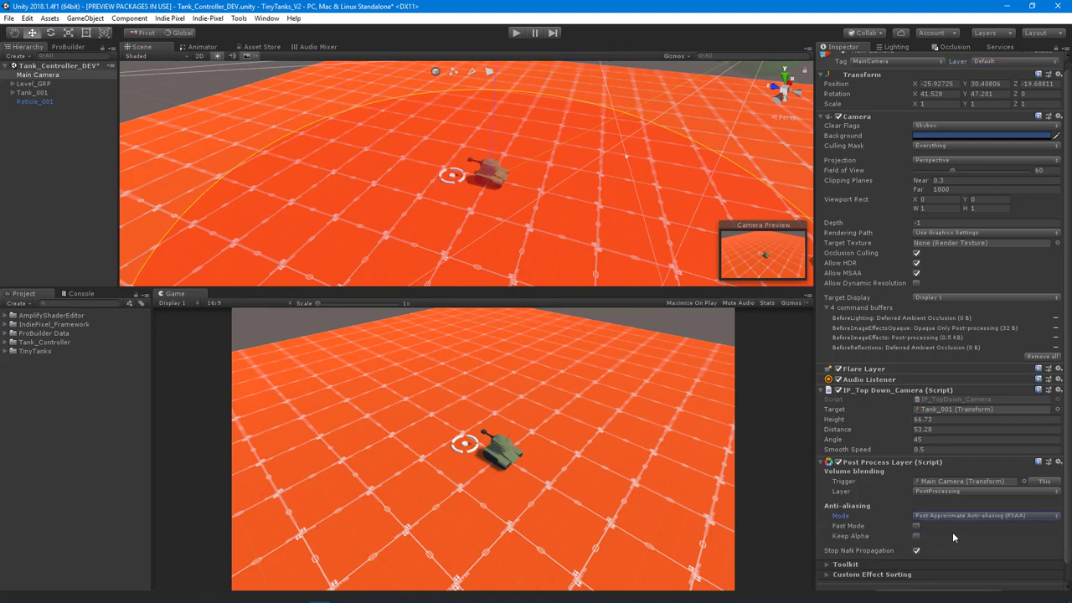
Open the project's Player settings and check the Color Space among the rendering settings.
left_click_drag(536, 183, 373, 216, "alt")
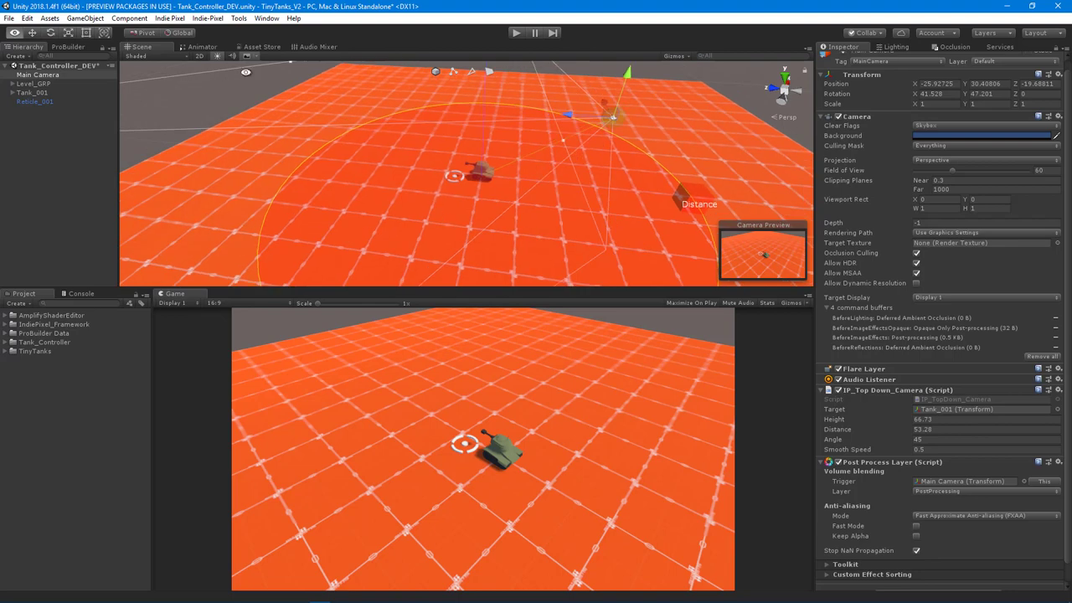
left_click(27, 17)
mouse_move(87, 297)
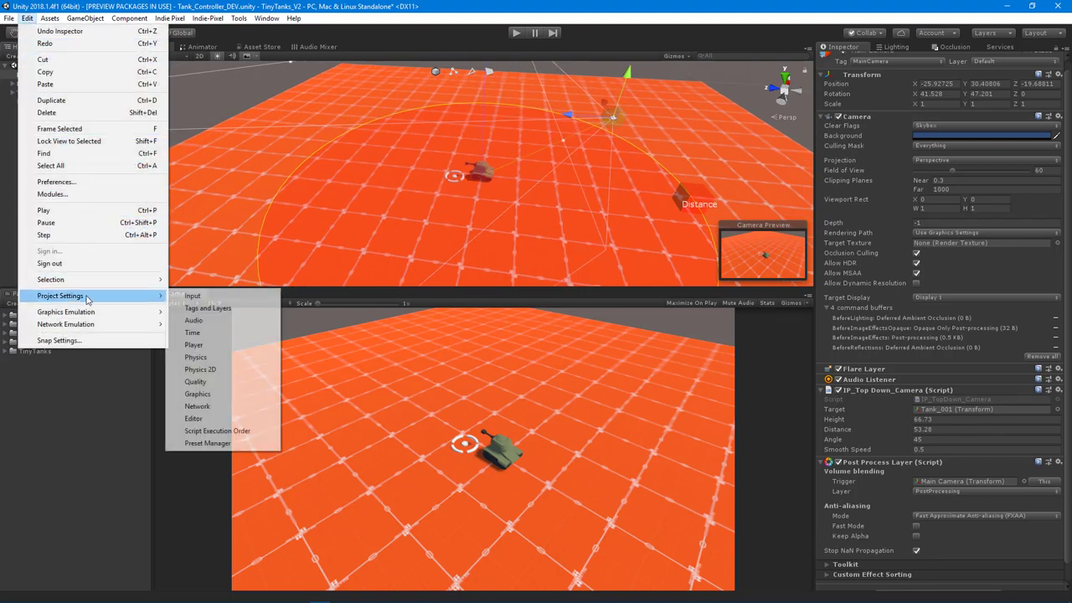
left_click(199, 346)
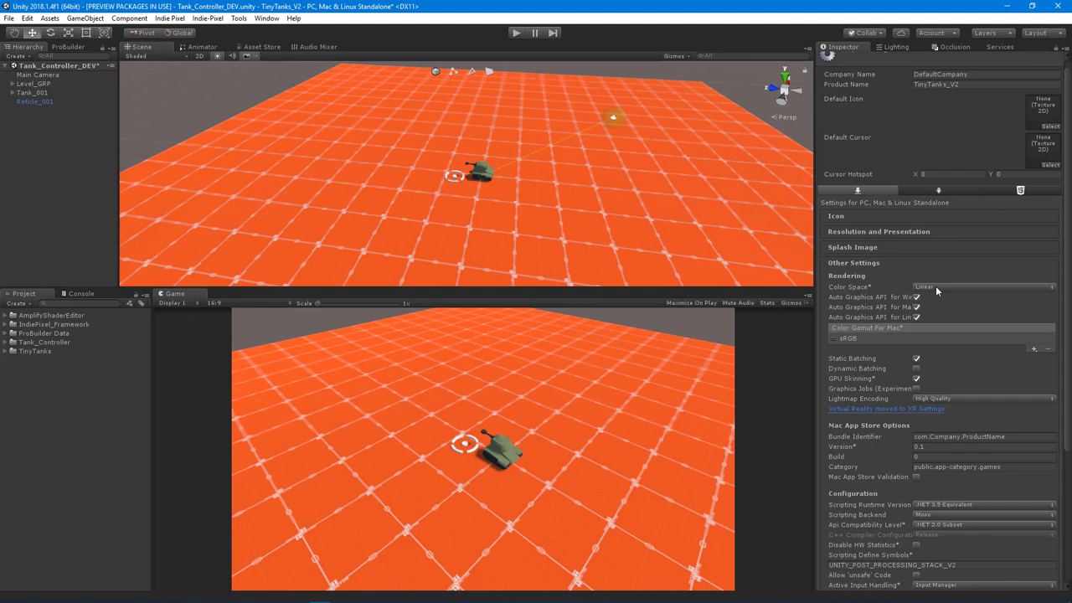
left_click_drag(814, 379, 815, 380)
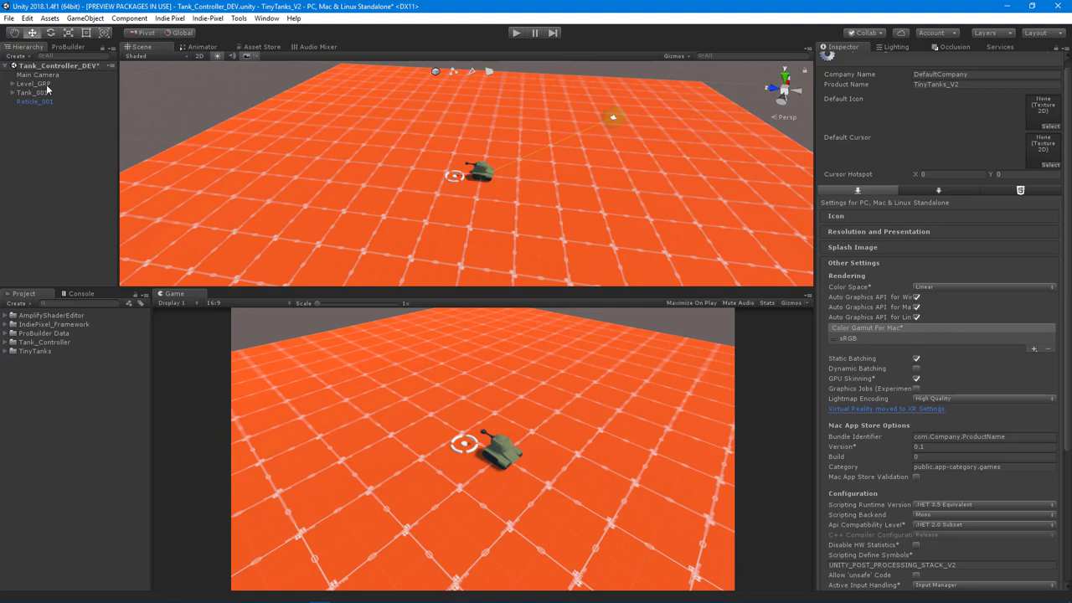
Create an empty child object under Level_GRP and name it Post_Volumes_GRP.
left_click(12, 84)
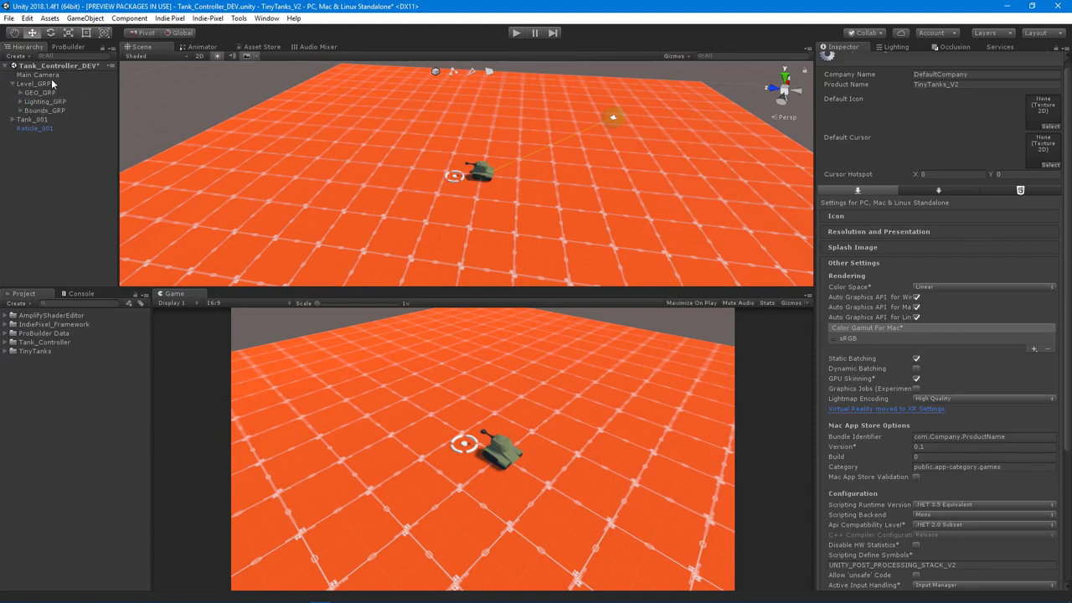
left_click(48, 84)
right_click(45, 84)
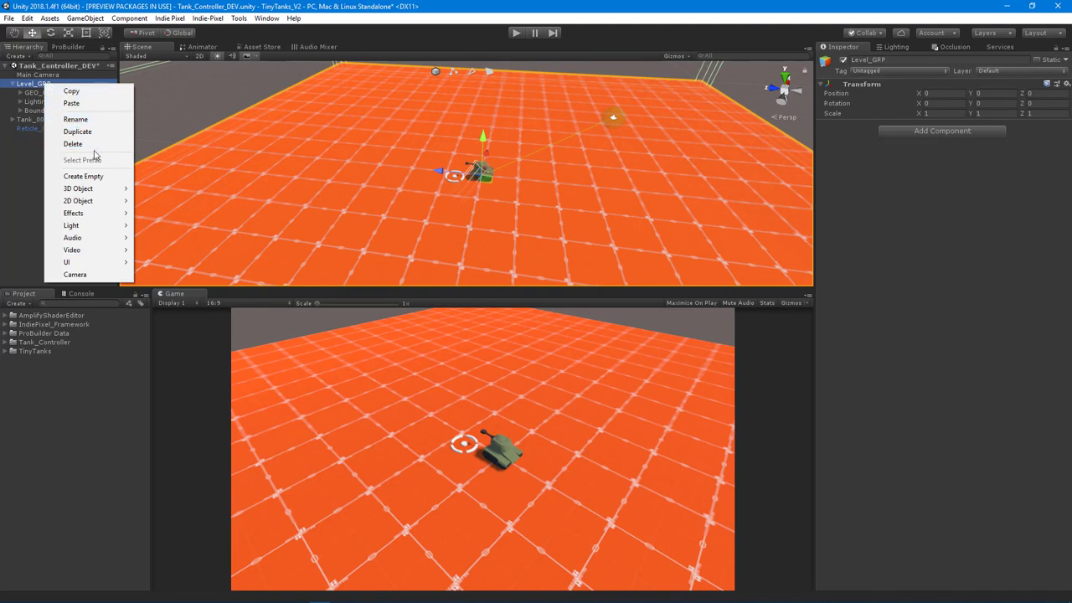
left_click(99, 176)
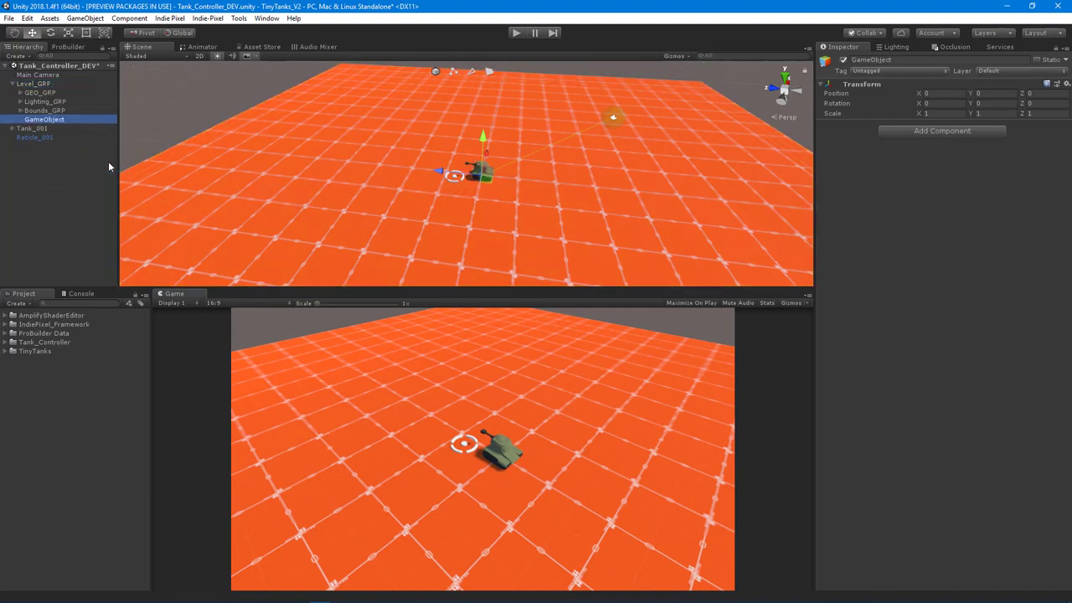
key("F2")
type("Pos")
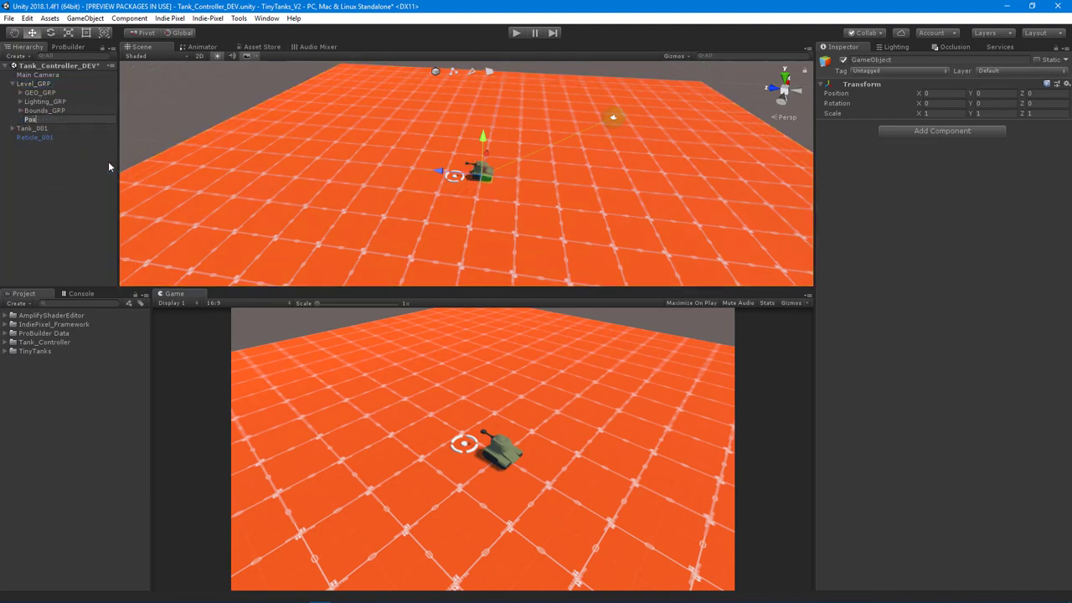
type("t_Volumes_GRP")
key("Return")
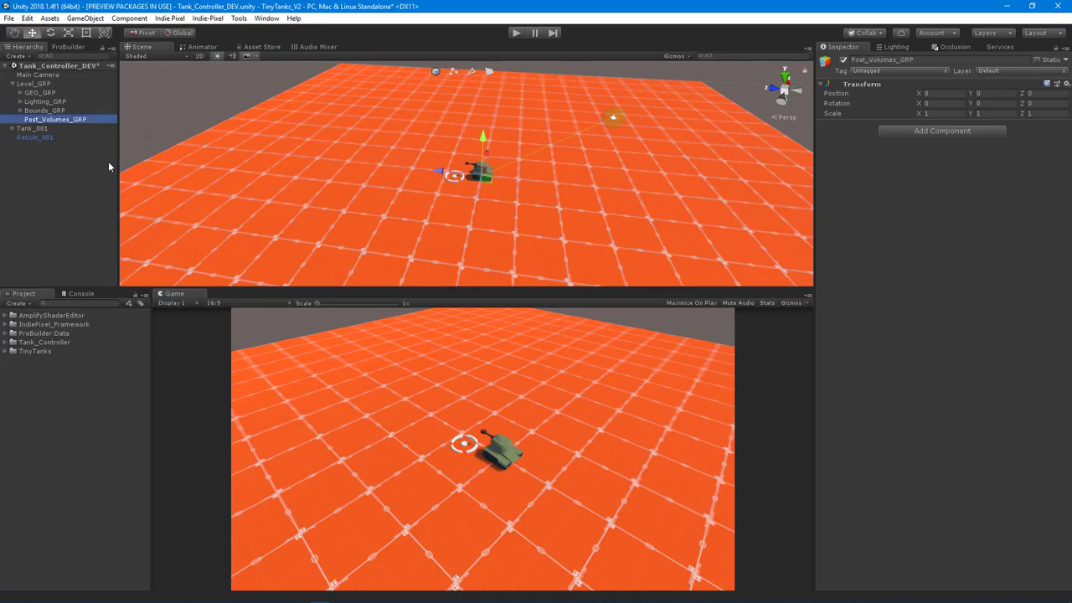
Create an empty child object under Post_Volumes_GRP and name it Global_Volume.
right_click(52, 120)
left_click(90, 214)
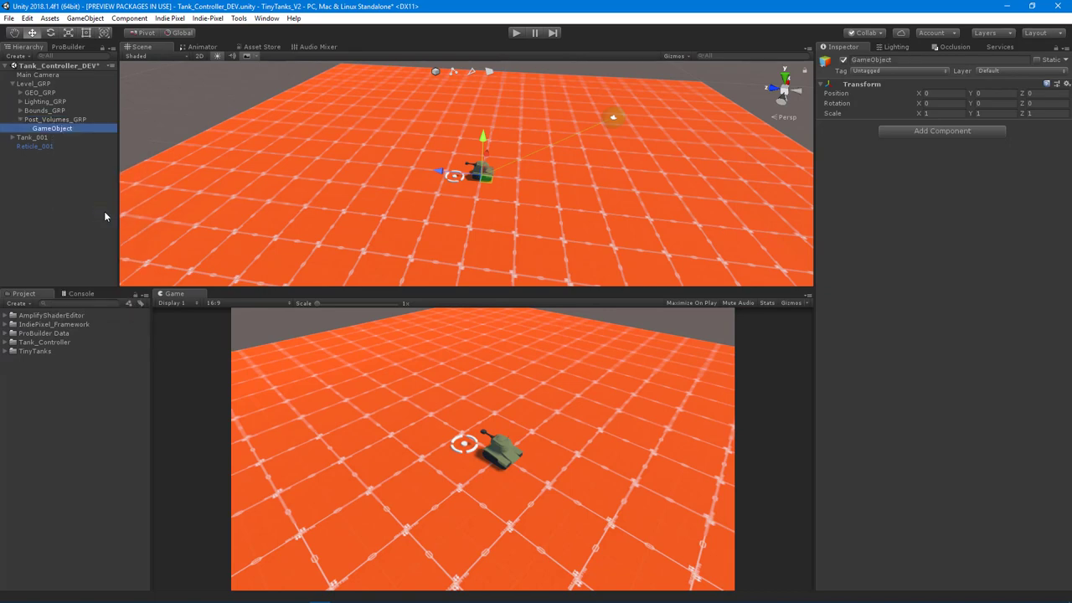
type("Glob")
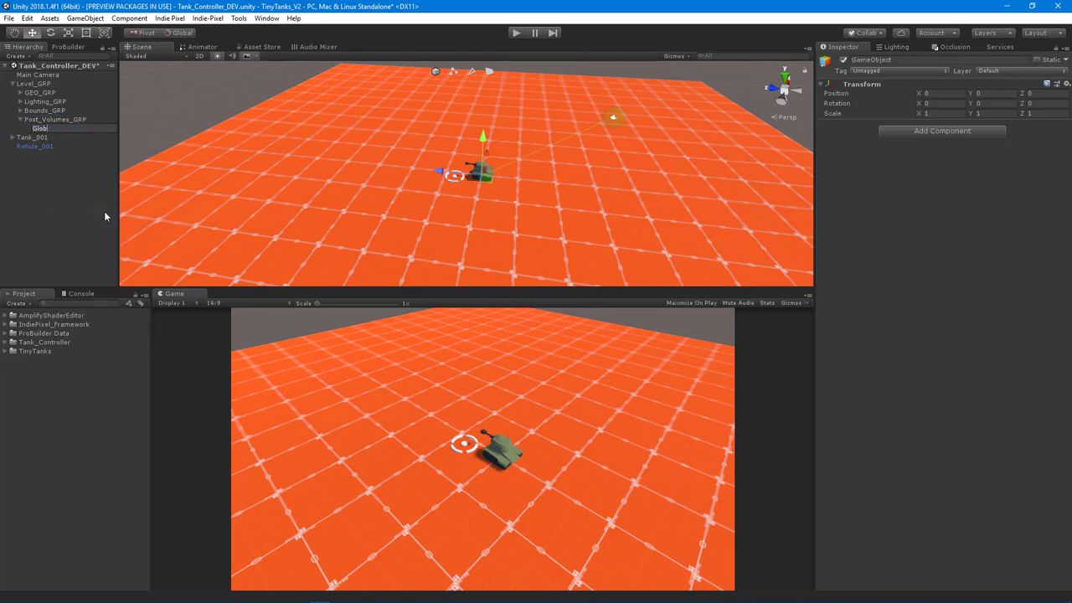
type("al_Volume")
key("Return")
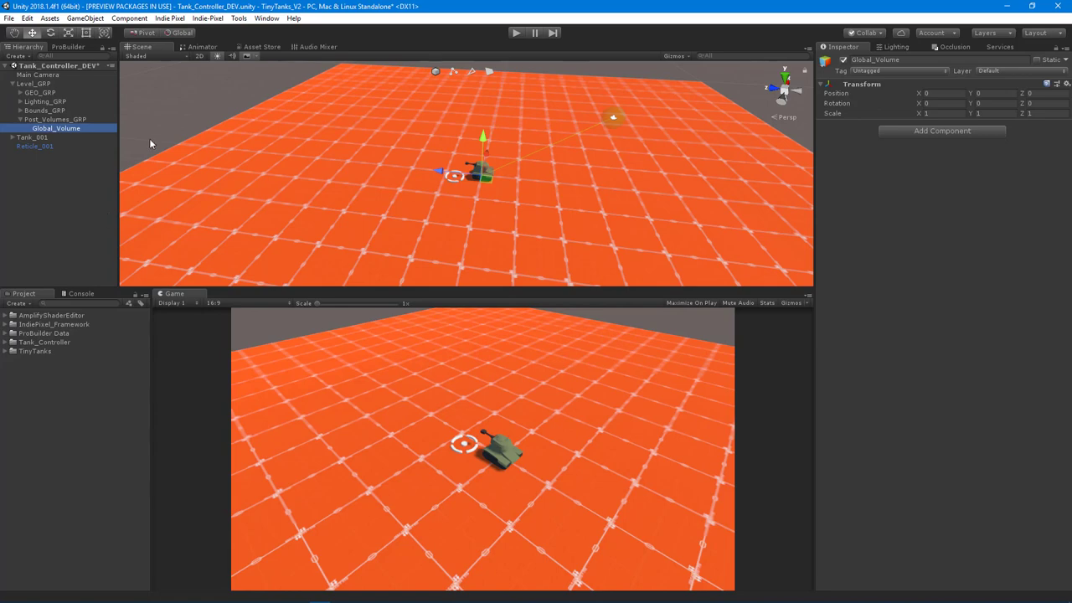
Add a Post-process Volume component to Global_Volume and enable Is Global.
left_click(921, 133)
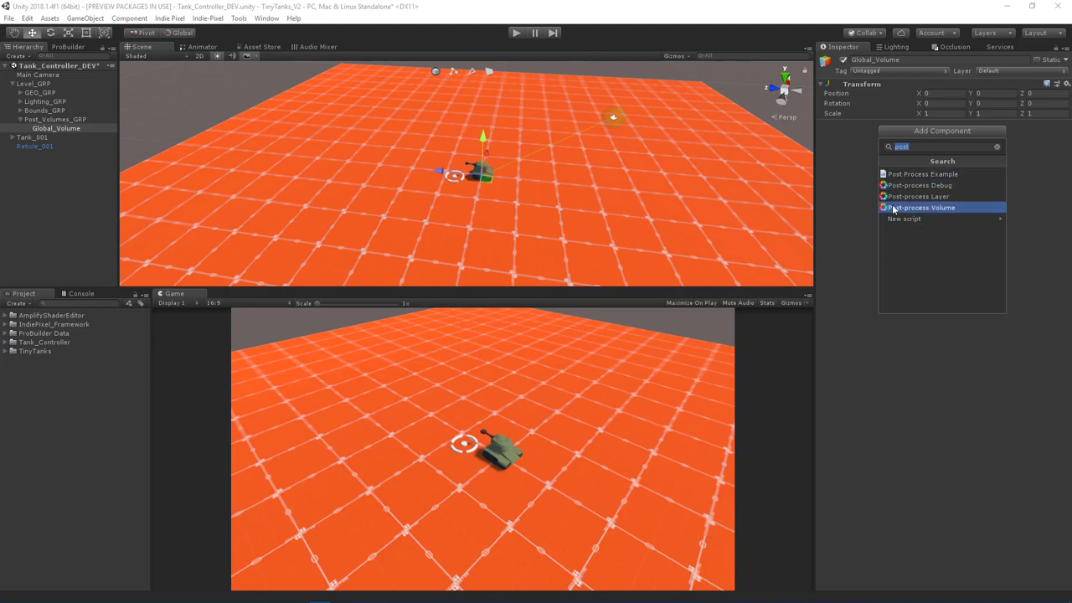
left_click(947, 210)
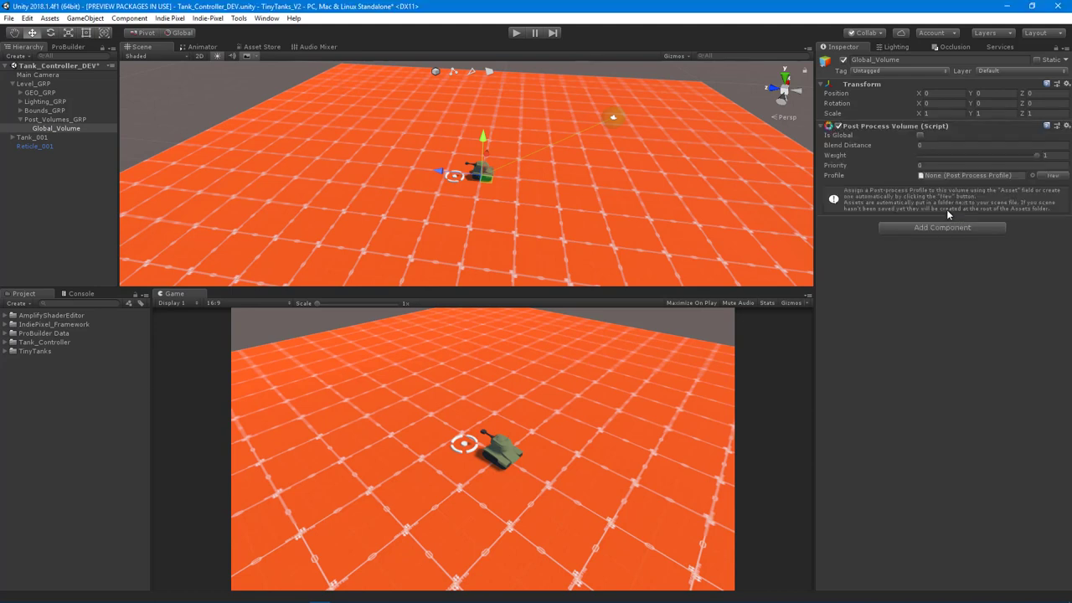
left_click(920, 134)
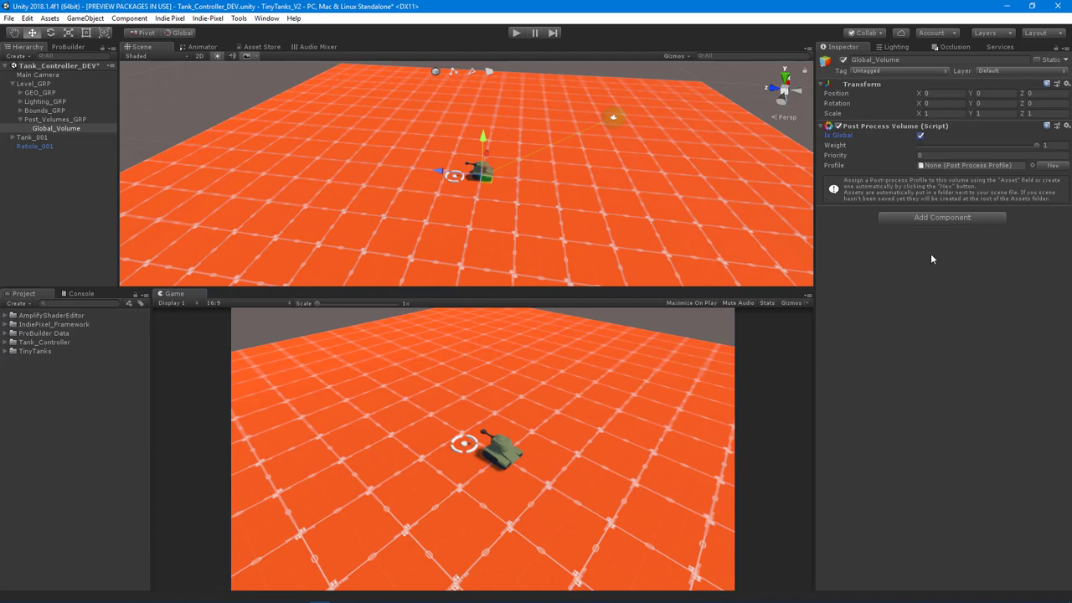
Review the Main Camera's Post Process Layer settings and reselect Global_Volume.
left_click(42, 75)
scroll(946, 382, "down", 2)
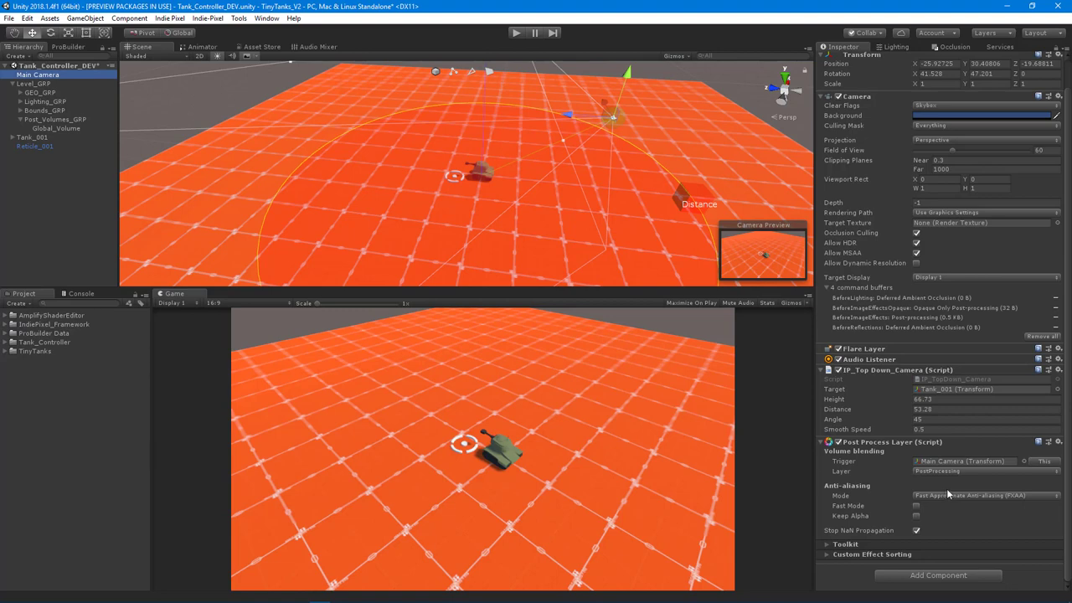
left_click(54, 129)
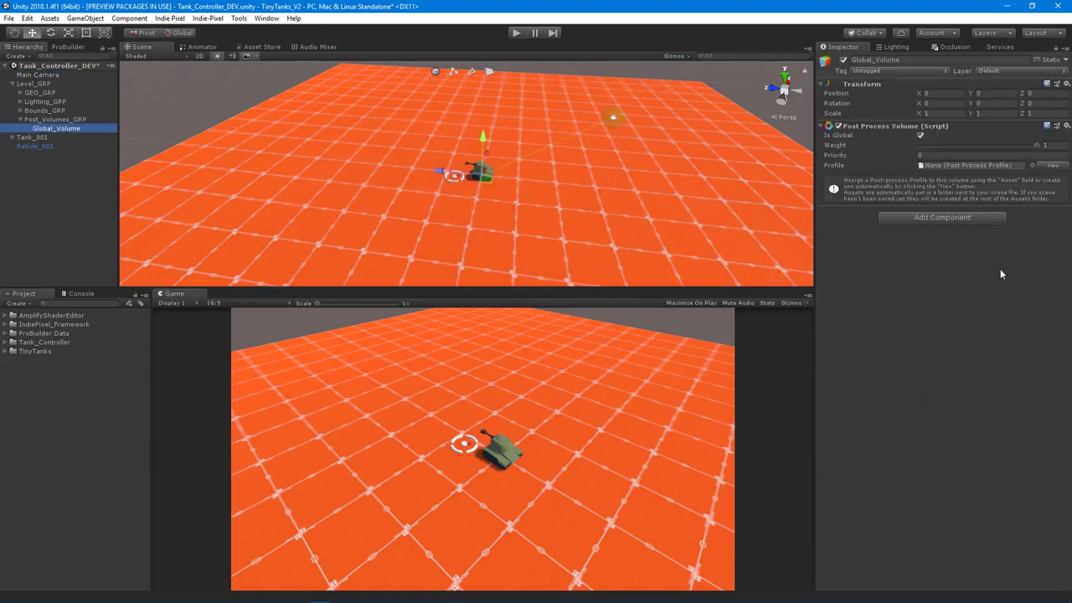
Save the scene and create a new profile for Global_Volume's Post Process Volume.
left_click_drag(578, 190, 489, 212, "alt")
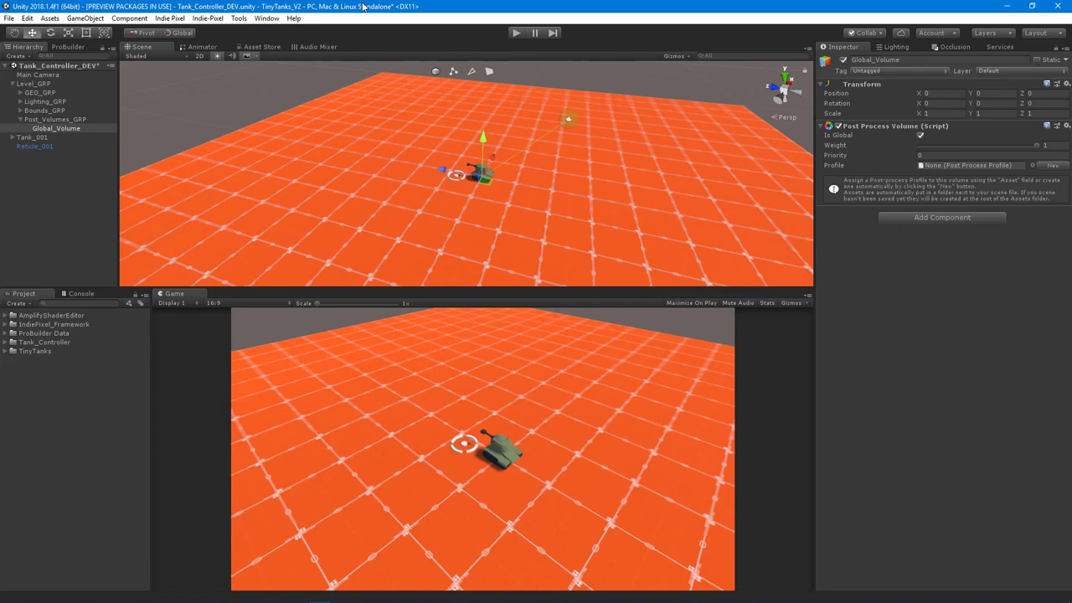
key("ctrl+s")
left_click(1052, 166)
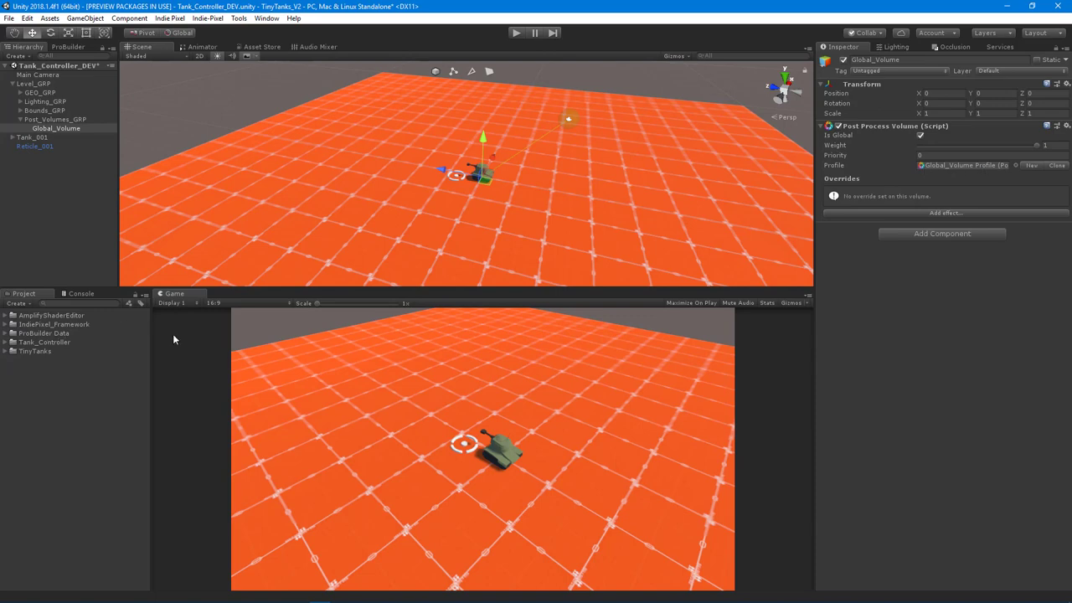
Locate Global_Volume's profile asset in the project, then add an Ambient Occlusion override to the volume and expand its settings.
left_click(947, 165)
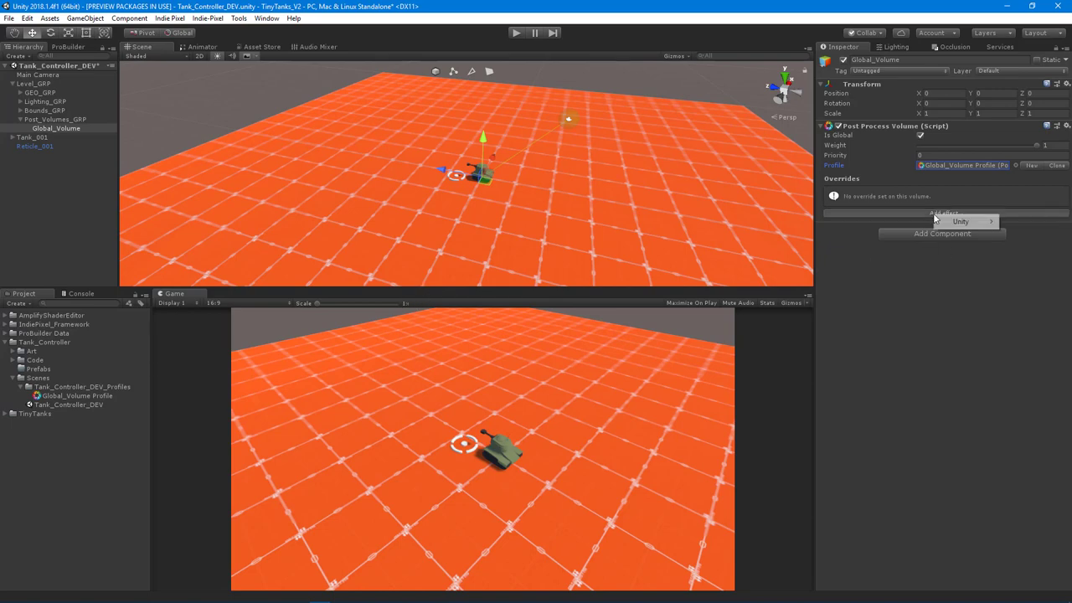
mouse_move(961, 222)
left_click(876, 223)
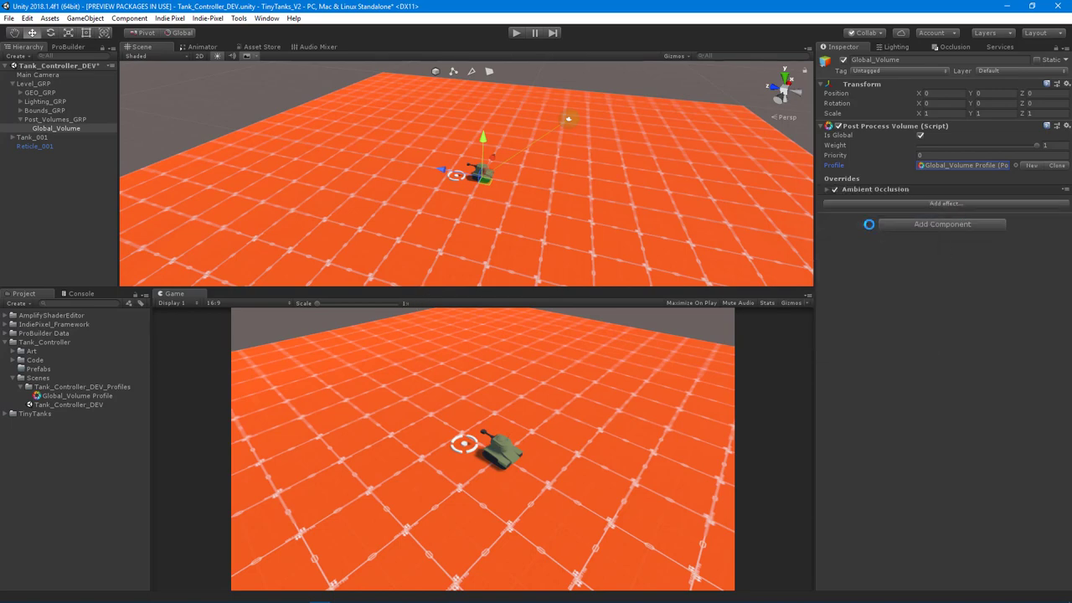
left_click(831, 190)
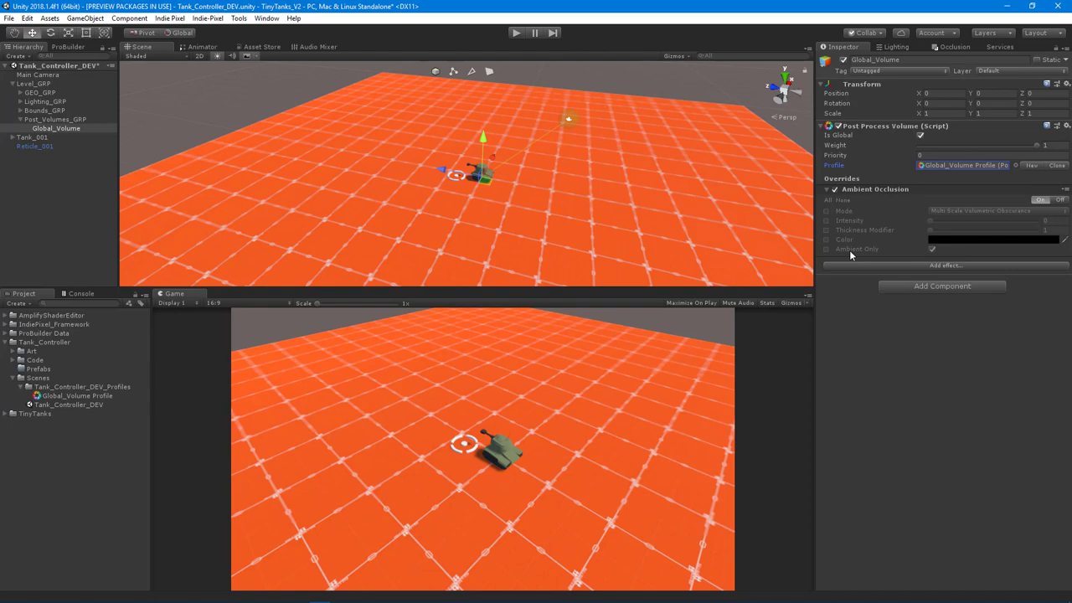
Override Ambient Occlusion's Mode, Intensity and Radius, setting Mode to Scalable Ambient Obscurance and Intensity to about 0.94.
left_click(826, 211)
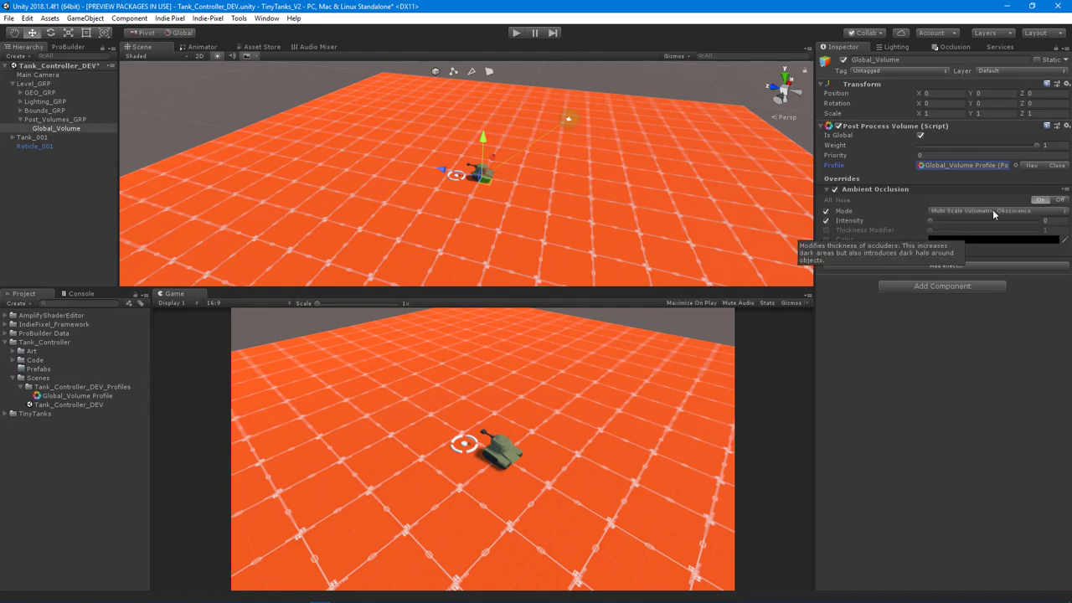
left_click(963, 211)
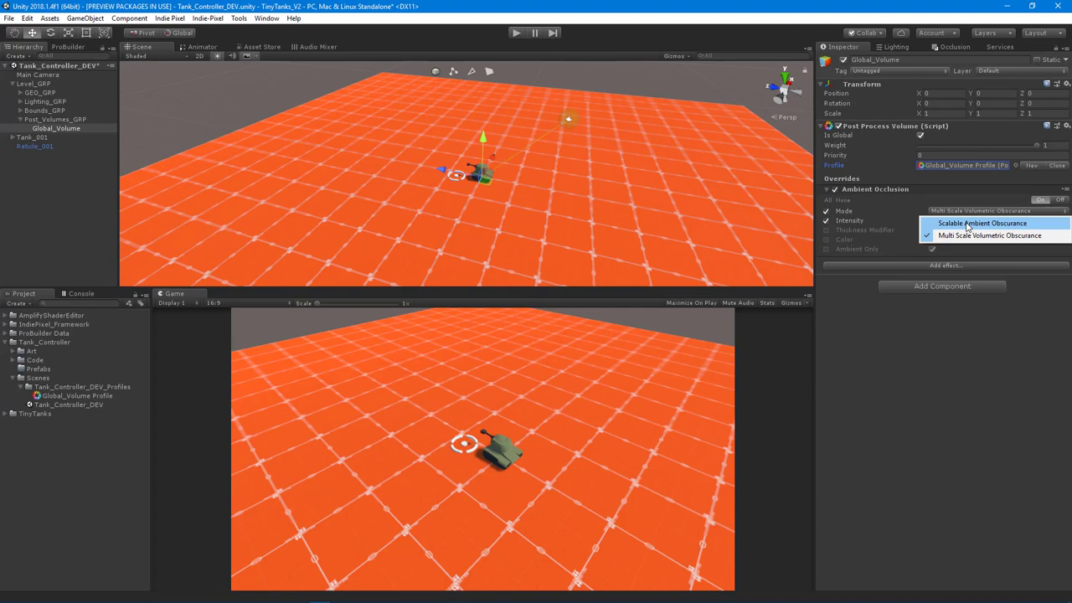
left_click(982, 224)
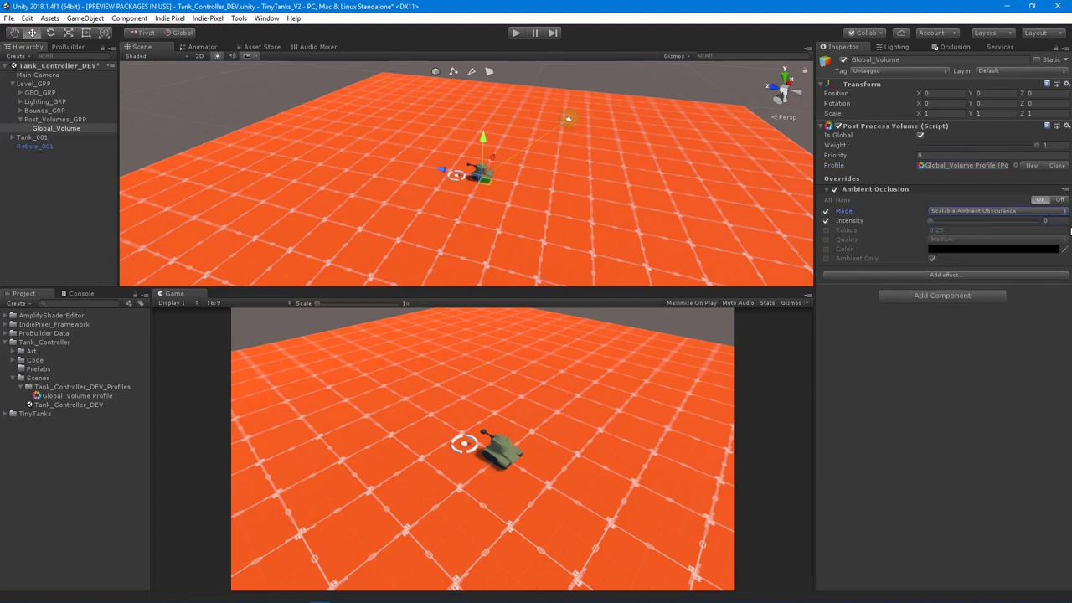
left_click(827, 229)
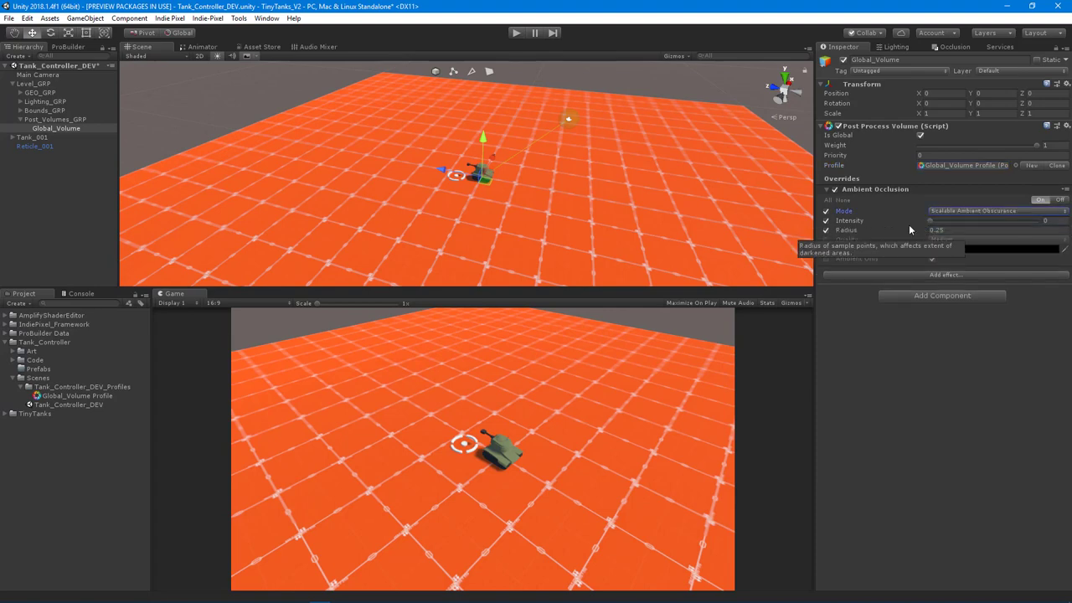
left_click_drag(928, 221, 957, 230)
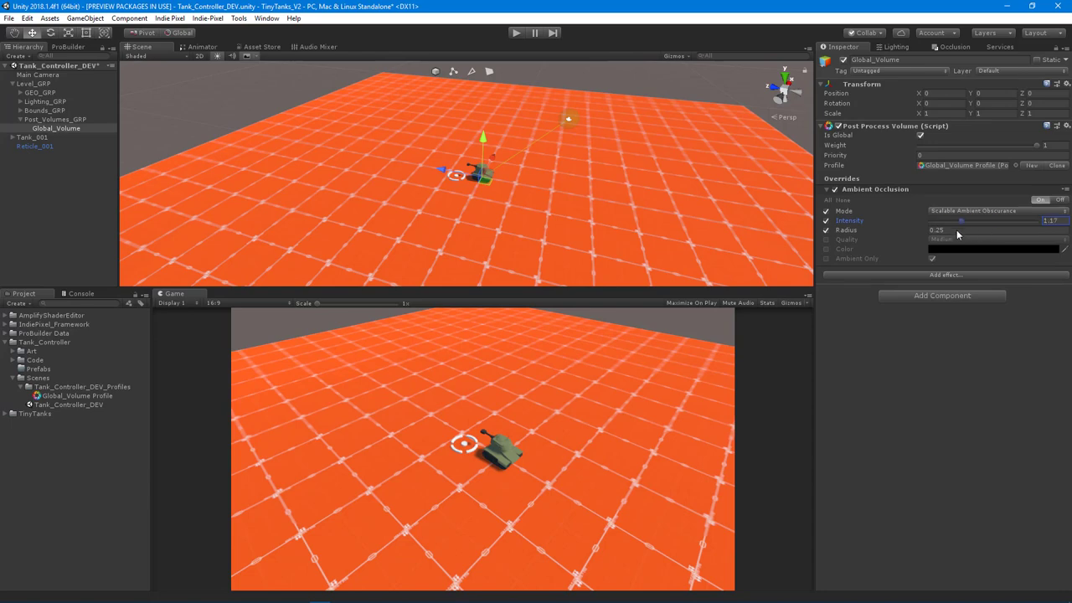
right_click_drag(418, 148, 528, 169, "alt")
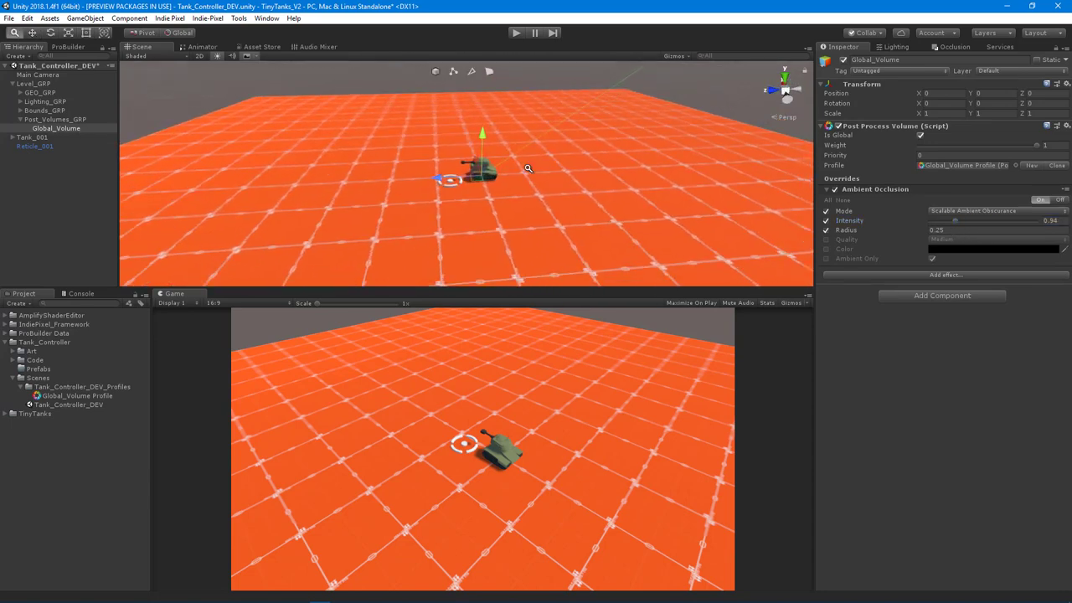
left_click_drag(528, 168, 479, 198, "alt")
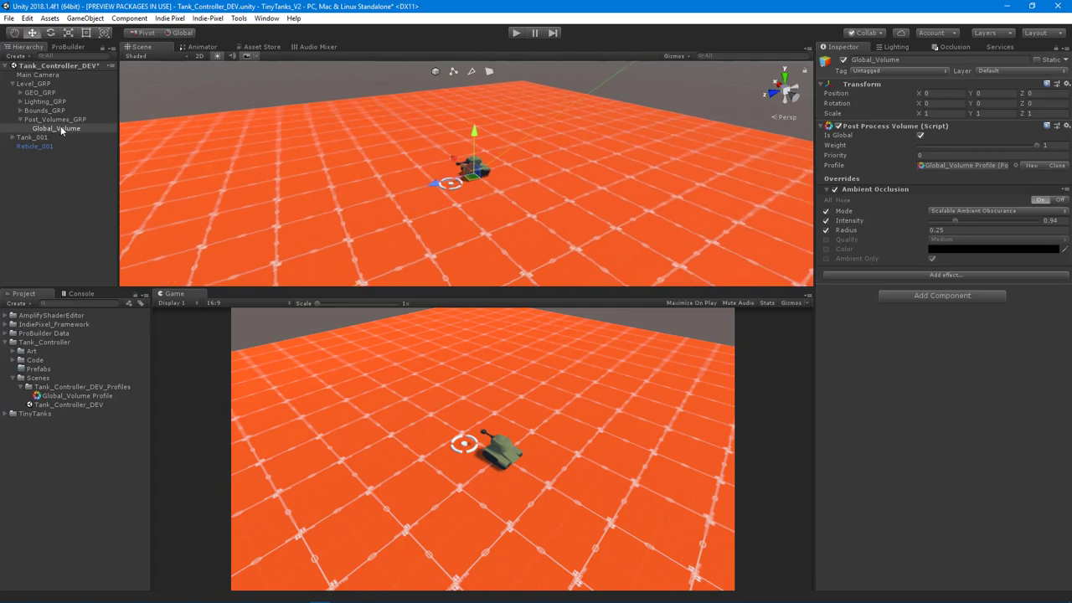
Assign Global_Volume to the PostProcessing layer.
left_click(997, 71)
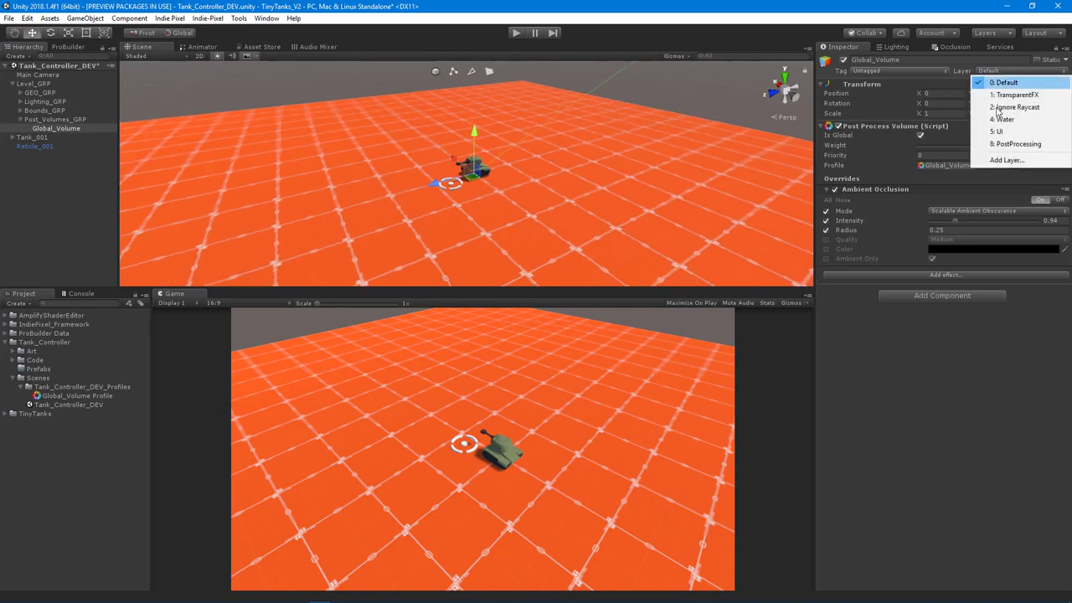
left_click(1005, 144)
left_click_drag(590, 183, 419, 193, "alt")
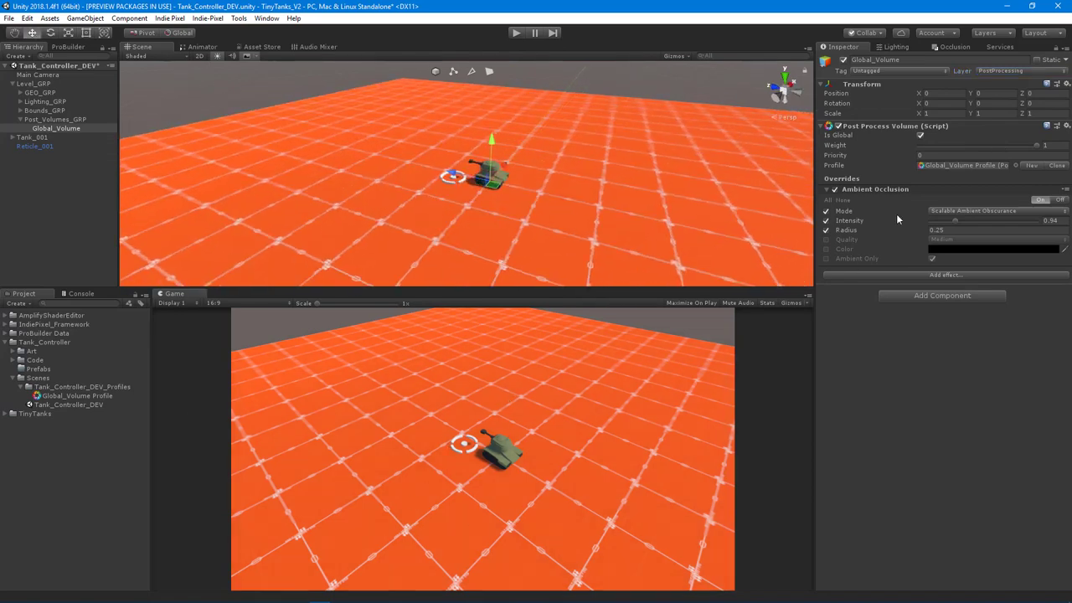
Set Ambient Occlusion's Intensity to about 2.07 and Radius to about 2.08, checking the shading around the tank.
left_click_drag(955, 219, 963, 221)
left_click_drag(984, 235, 987, 235)
mouse_move(851, 232)
left_mouse_down()
mouse_move(889, 236)
mouse_move(853, 235)
mouse_move(864, 235)
left_mouse_up()
scroll(742, 223, "up", 15)
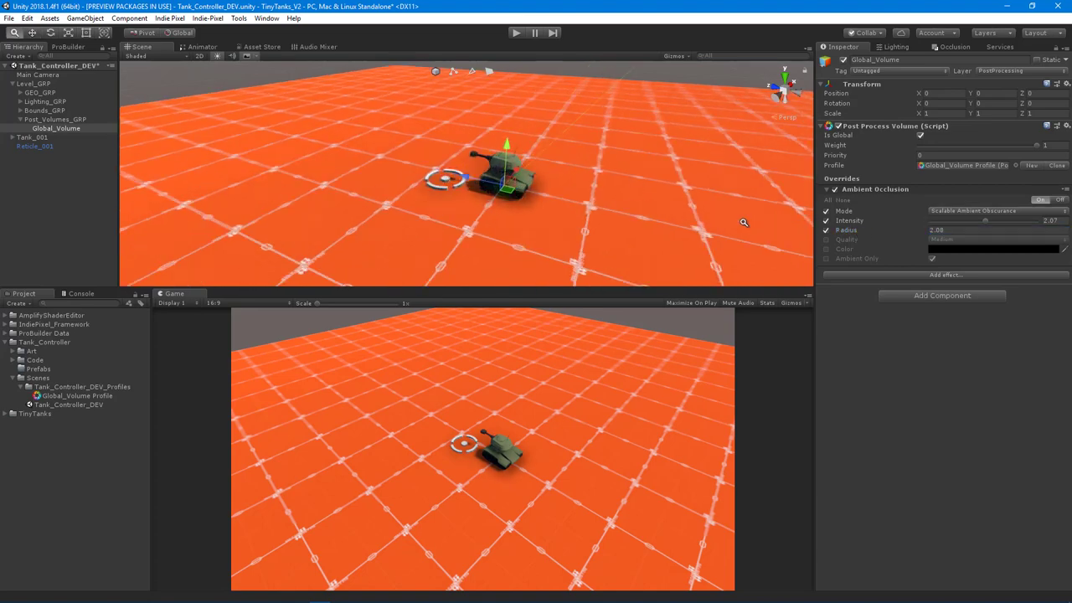
left_click_drag(486, 210, 647, 196, "alt")
right_click_drag(647, 196, 646, 86)
left_click(686, 57)
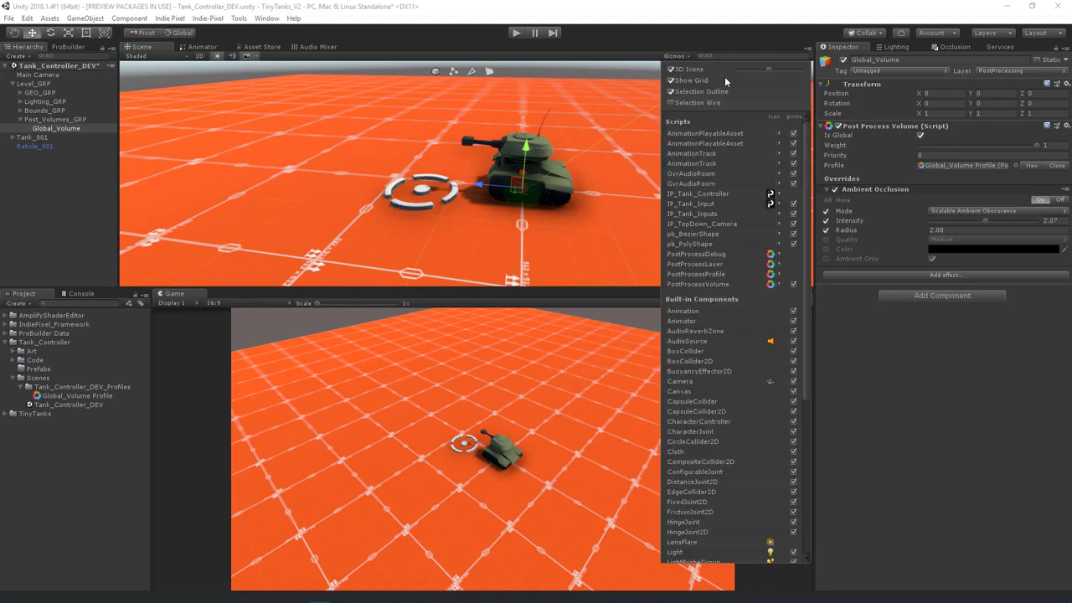
left_click_drag(624, 148, 536, 217, "alt")
scroll(536, 218, "down", 5)
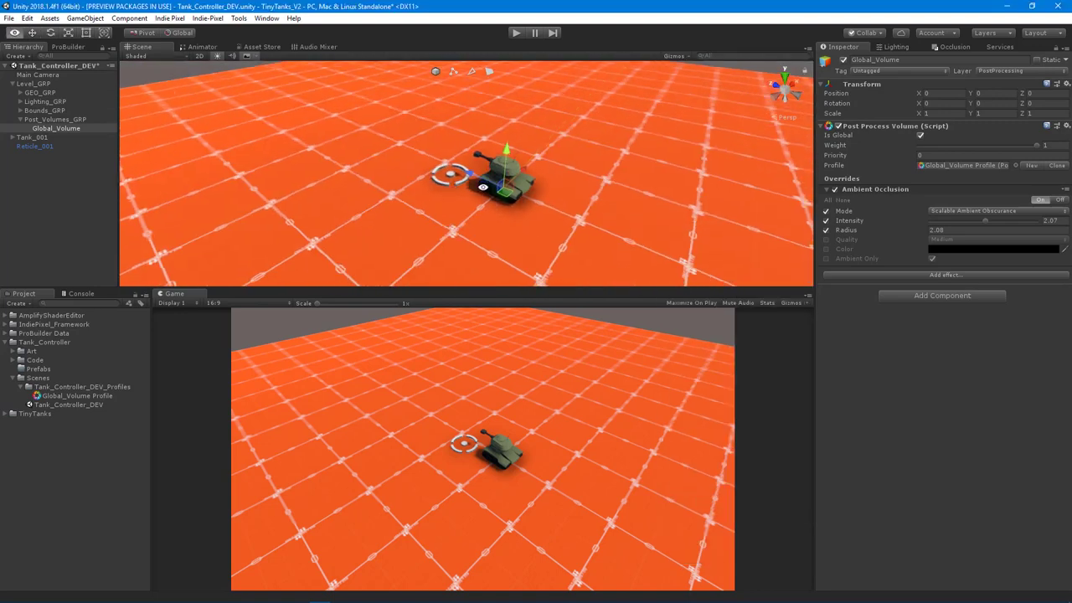
middle_click_drag(570, 210, 549, 201)
right_click_drag(548, 201, 560, 205)
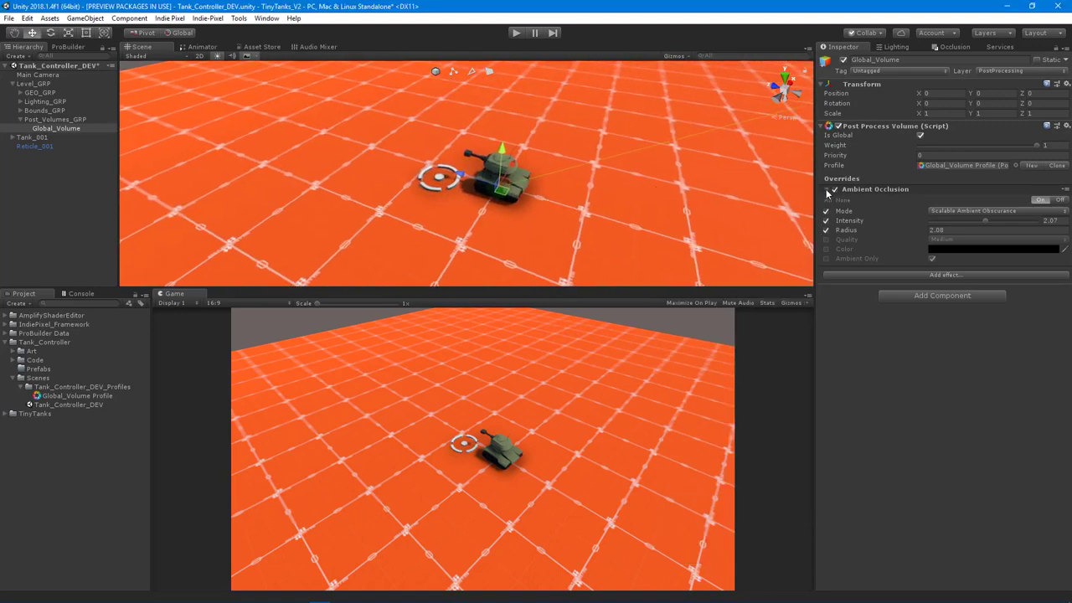
Collapse Ambient Occlusion, add a Bloom override to Global_Volume and expand its settings.
left_click(827, 192)
left_click(859, 204)
mouse_move(880, 211)
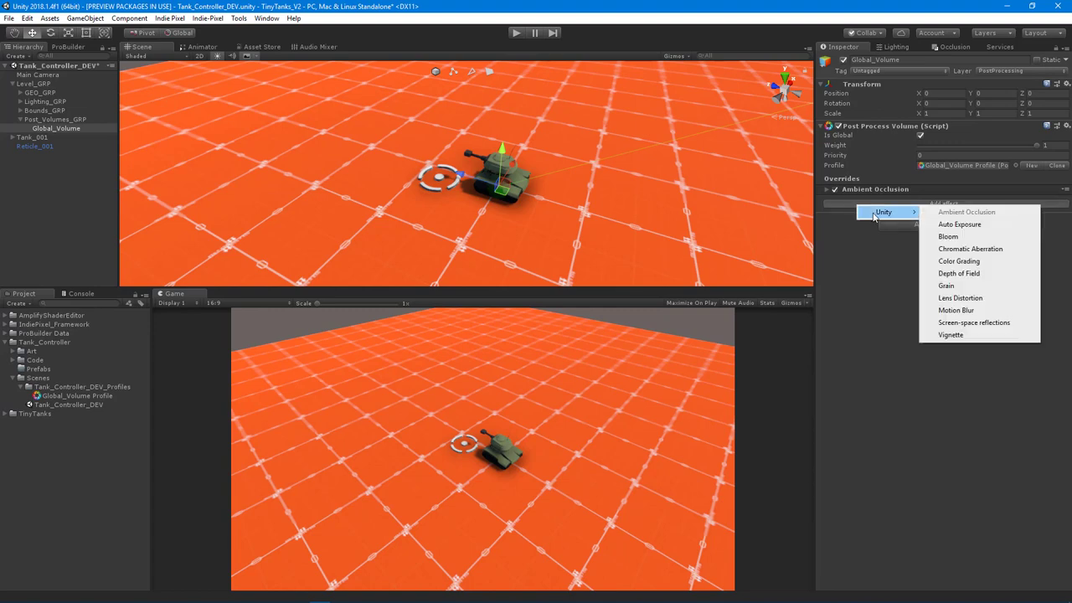
left_click(982, 238)
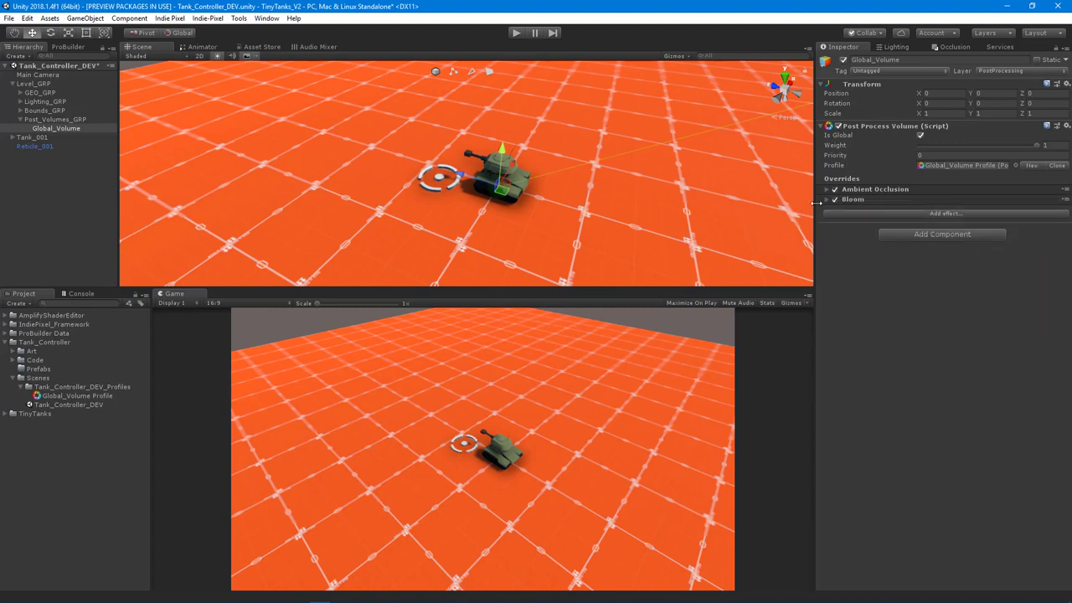
left_click(828, 201)
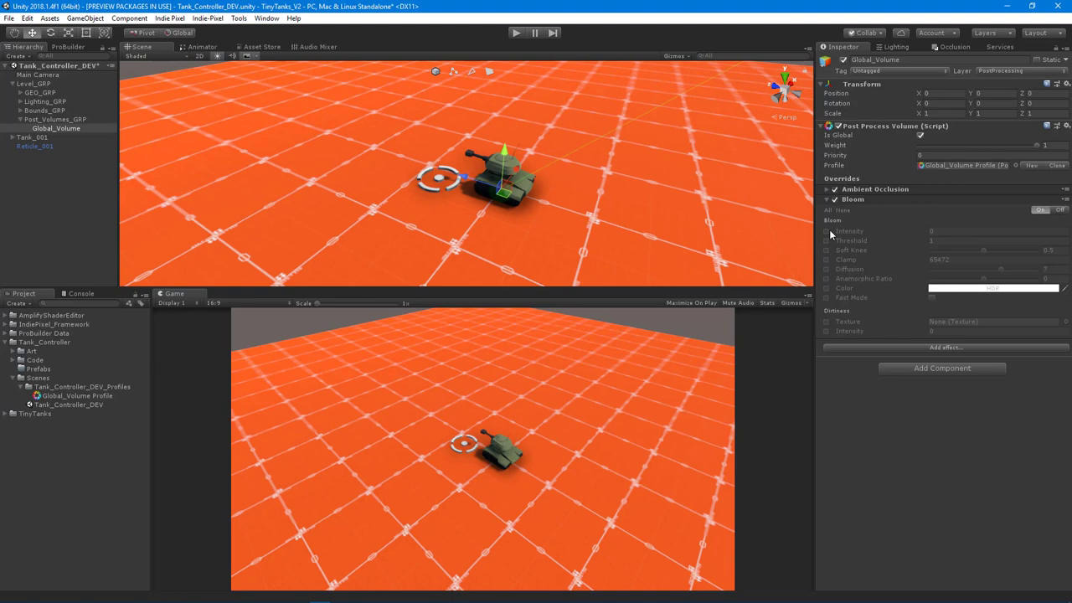
Override Bloom's Intensity, Threshold and Soft Knee, set Intensity to about 0.91 and collapse the Bloom settings.
left_click(826, 241)
left_click(826, 250)
left_click_drag(874, 231, 874, 230)
left_click_drag(644, 221, 846, 234, "alt")
left_click(871, 234)
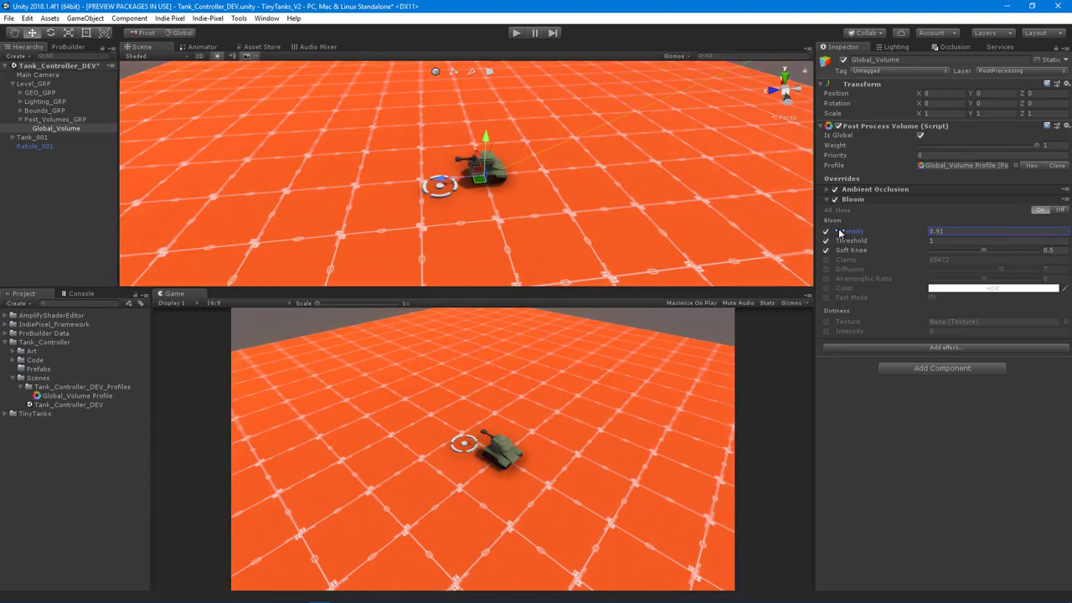
left_click(855, 201)
Add a Color Grading override to Global_Volume and expand its settings.
left_click(875, 214)
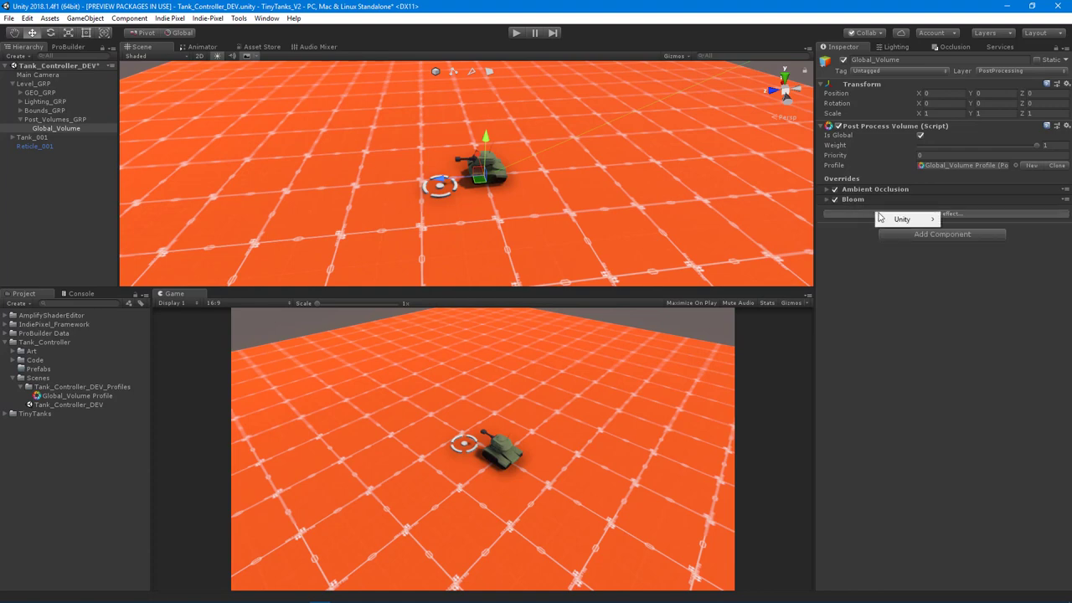
mouse_move(901, 219)
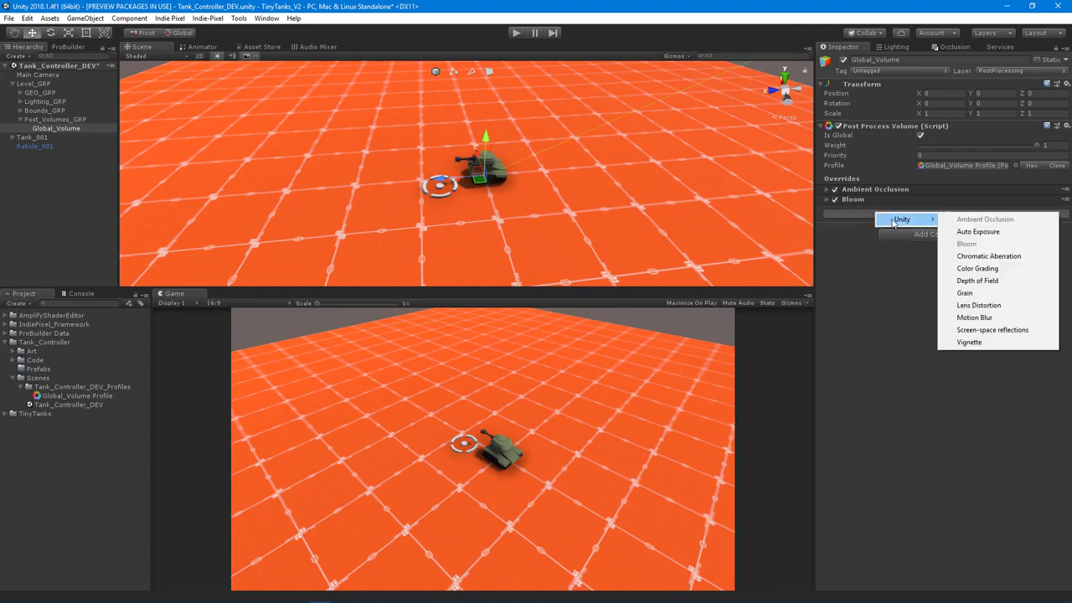
left_click(986, 269)
left_click(827, 210)
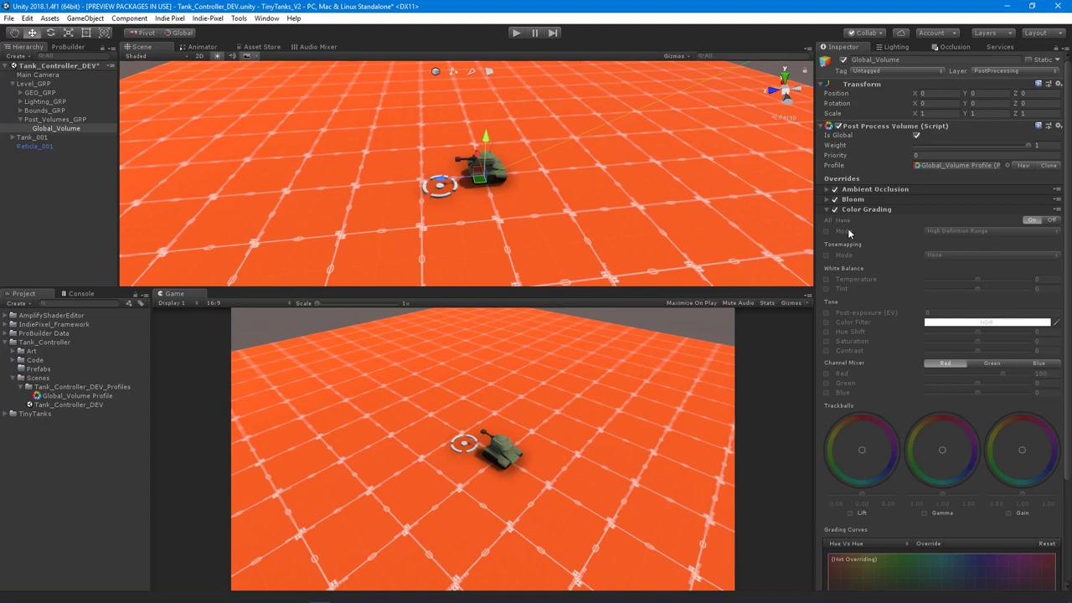
Override Color Grading's Tonemapping Mode, set it to ACES and check the result around the tank.
left_click(827, 254)
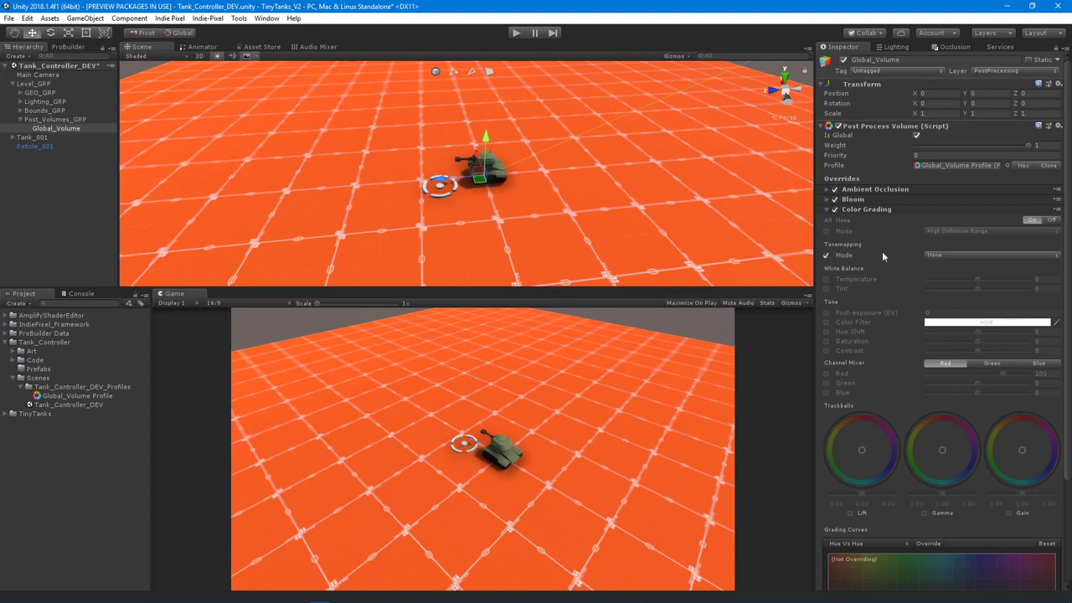
left_click(953, 255)
left_click(959, 294)
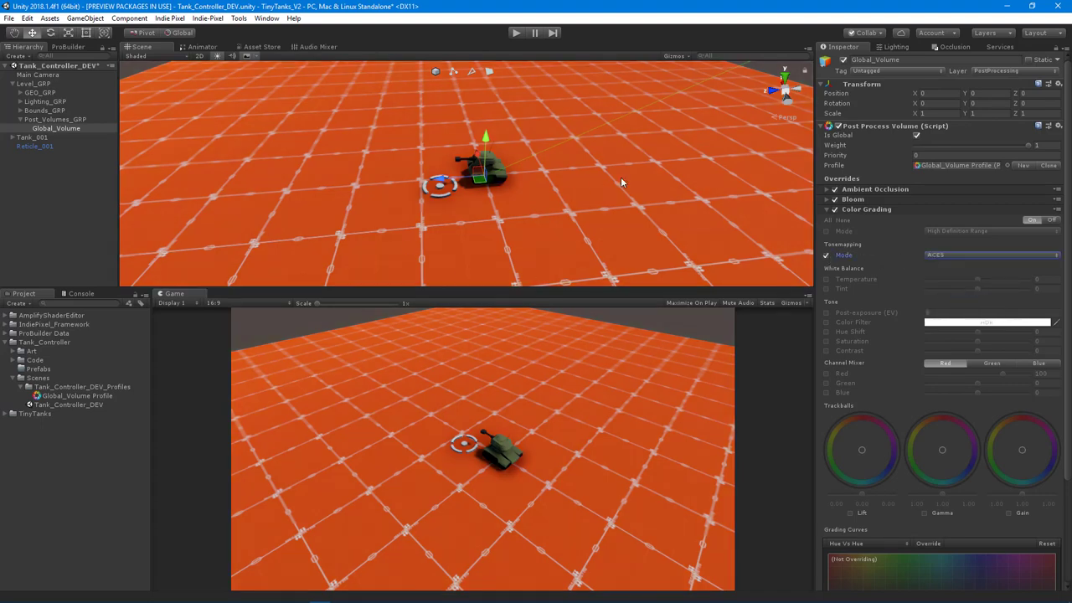
left_click_drag(622, 182, 511, 188, "alt")
Override Color Grading's tone settings with Post-exposure at about 0.82, Saturation at 2 and Hue Shift at -4.
left_click(827, 312)
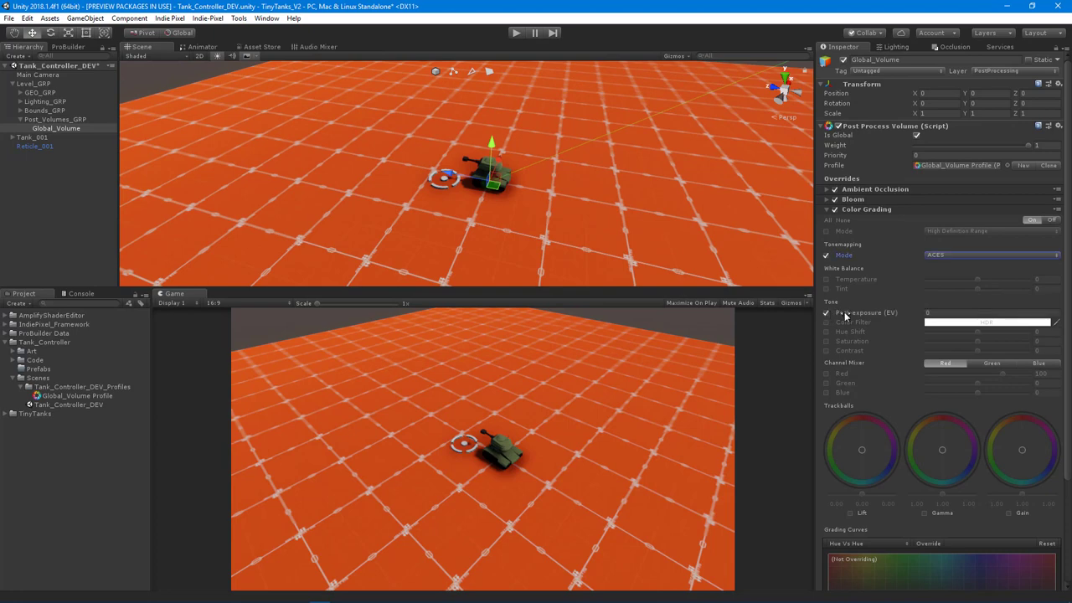
left_click_drag(866, 314, 885, 315)
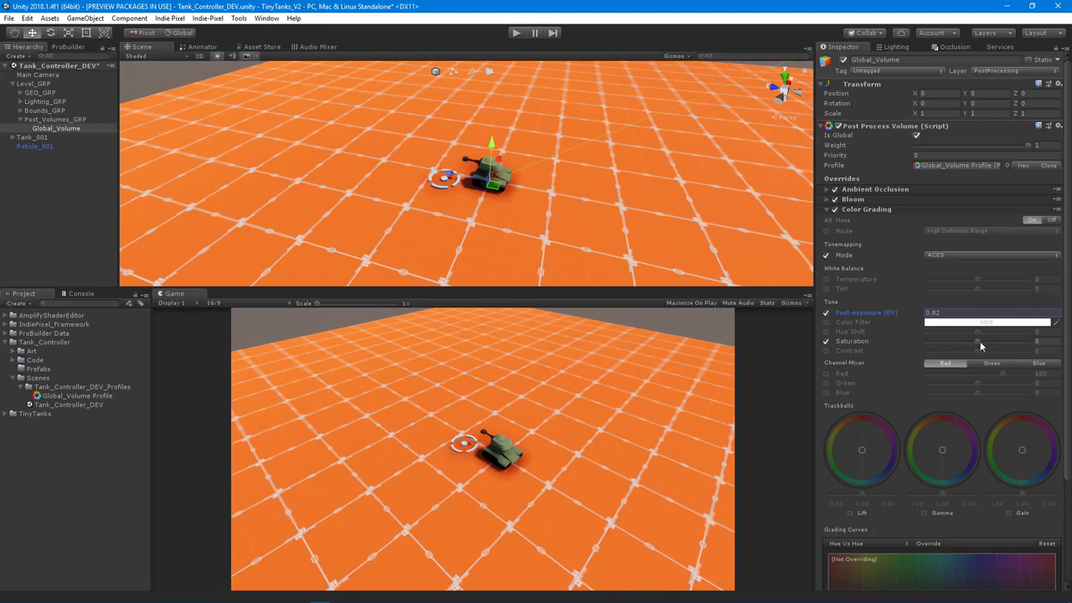
left_click_drag(980, 341, 978, 333)
left_click(827, 332)
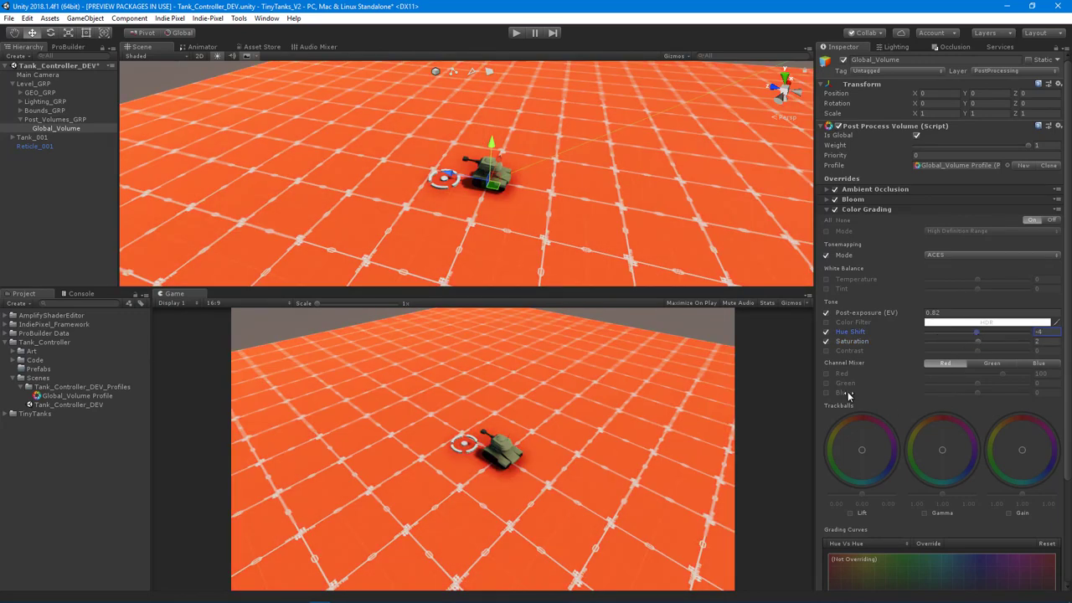
Enable the Lift, Gamma and Gain trackball overrides in Color Grading.
left_click(850, 513)
left_click(924, 512)
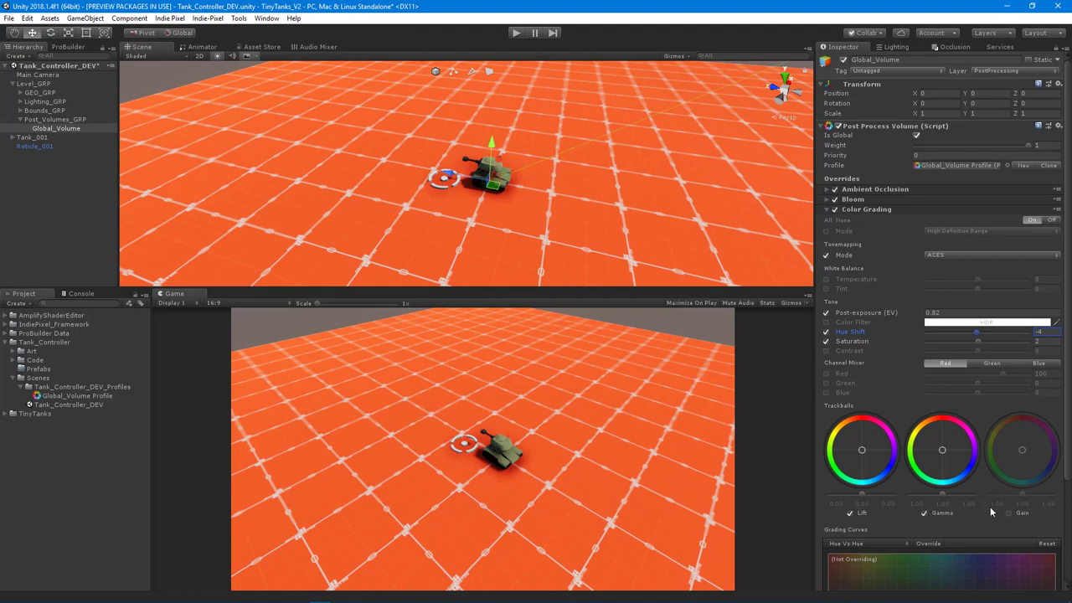
left_click(1009, 513)
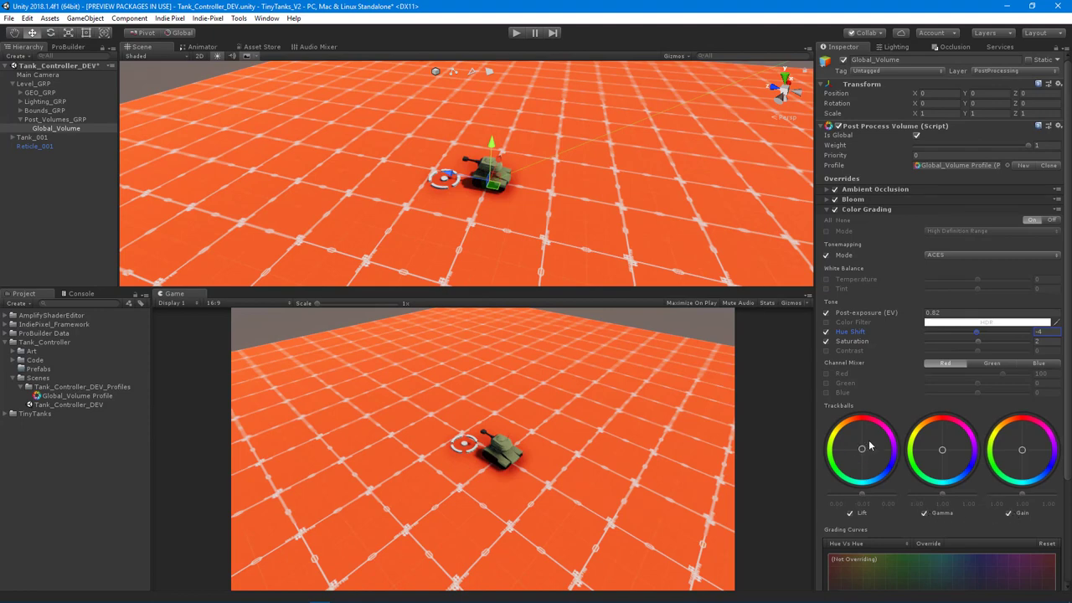
Tint Lift slightly toward pink, Gamma toward red and Gain toward cyan, raise Gamma and Gain brightness, and check the tank.
left_click_drag(882, 446, 873, 446)
left_click_drag(860, 500, 864, 502)
left_click_drag(942, 497, 938, 502)
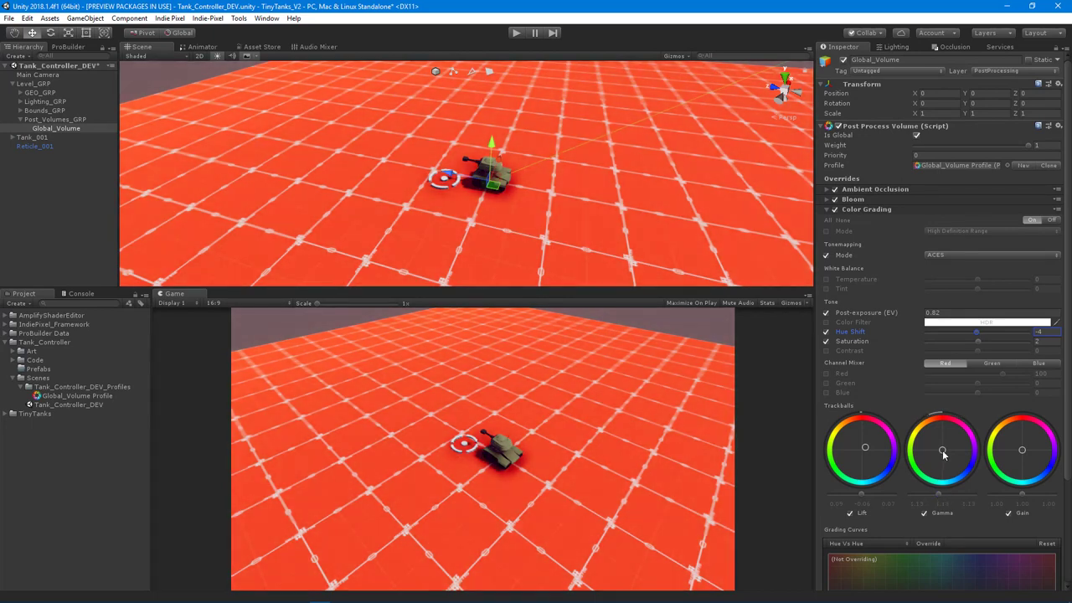
left_click_drag(943, 454, 965, 456)
left_click_drag(1029, 498, 1029, 499)
mouse_move(1022, 455)
left_mouse_down()
mouse_move(1020, 444)
mouse_move(1020, 470)
left_mouse_up()
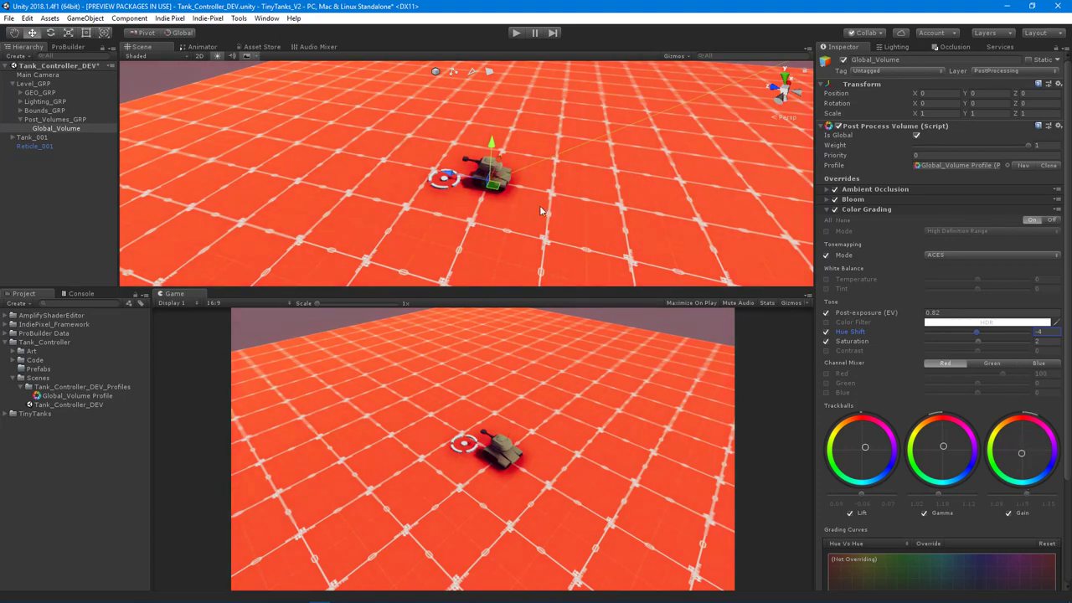
mouse_move(541, 211)
left_mouse_down("alt")
mouse_move(513, 196)
mouse_move(414, 209)
mouse_move(572, 204)
mouse_move(541, 223)
left_mouse_up("alt")
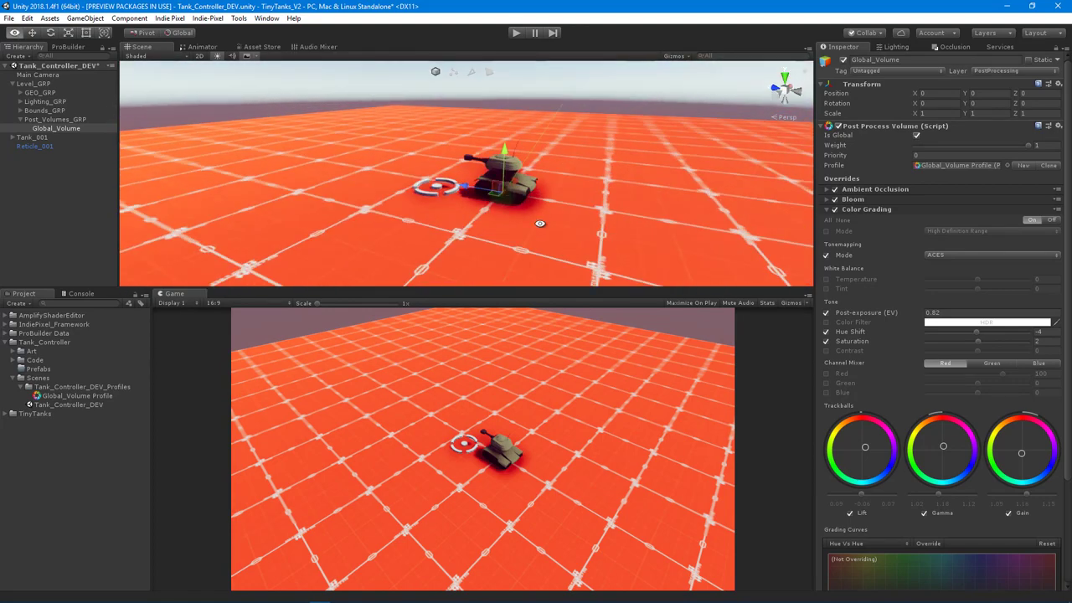
Collapse Color Grading and add a Vignette override to Global_Volume.
left_click(882, 211)
left_click(902, 225)
mouse_move(923, 234)
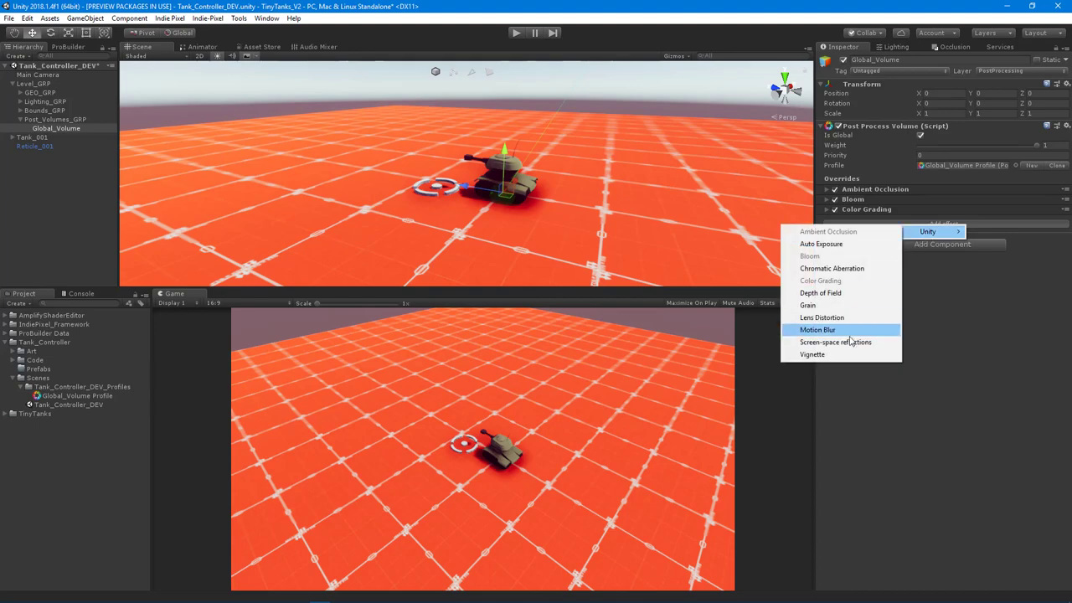
left_click(811, 354)
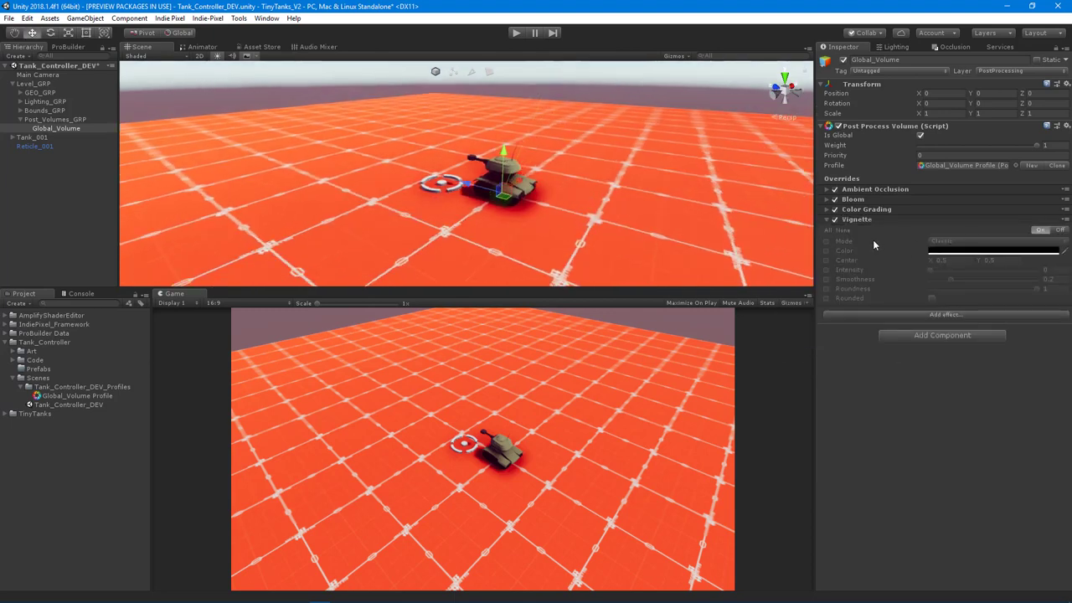
Override the Vignette's Intensity at about 0.361 and Smoothness at 0.19, and check the darkened edges around the tank.
left_click(827, 270)
left_click(826, 279)
left_click_drag(930, 270, 970, 274)
left_click_drag(652, 105, 622, 166, "alt")
left_click_drag(951, 280, 948, 279)
left_click_drag(600, 247, 546, 190, "alt")
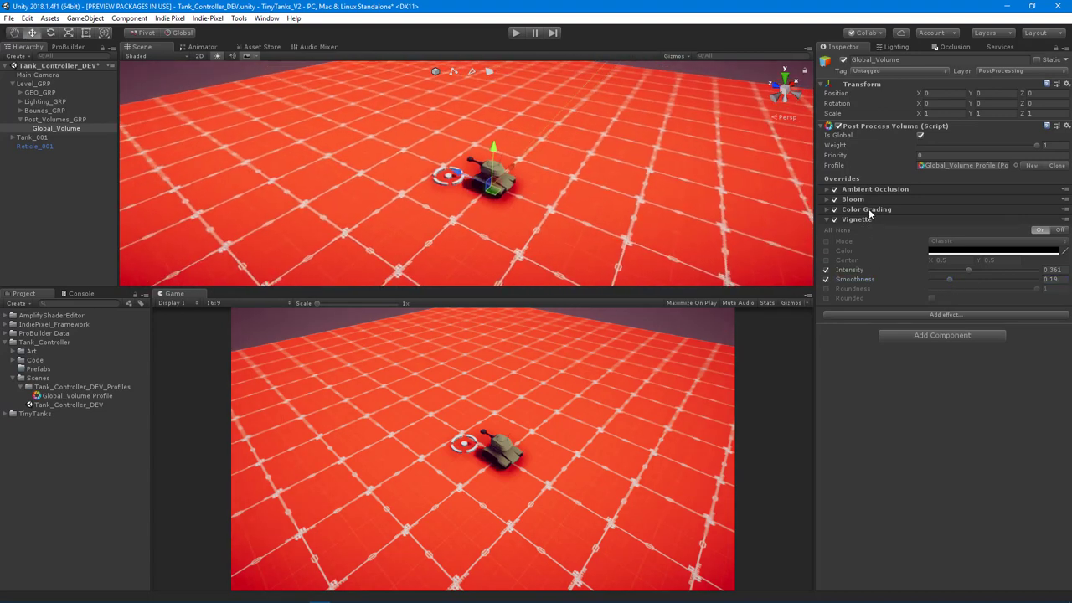
Reopen Color Grading, lower the Gamma trackball's brightness and pull the Lift tint closer to neutral.
left_click(868, 209)
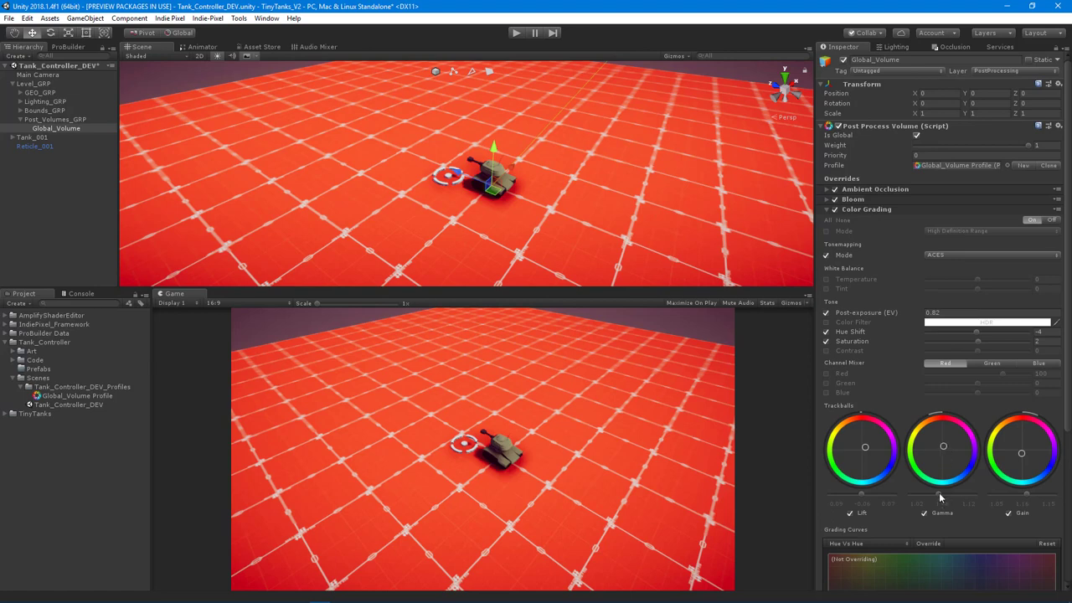
left_click_drag(940, 498, 946, 499)
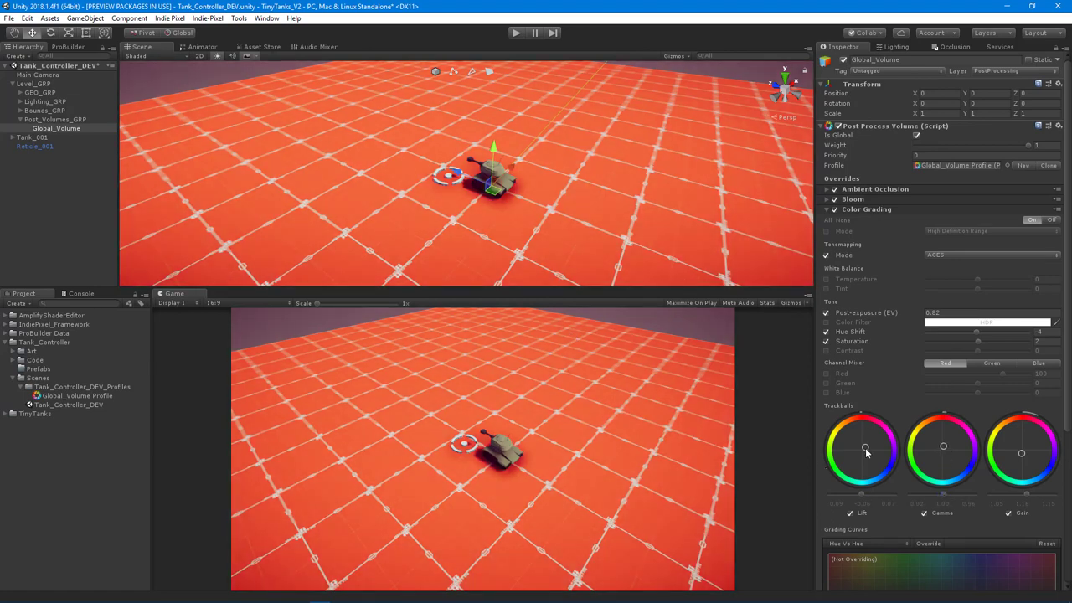
left_click_drag(852, 445, 853, 447)
left_click_drag(580, 192, 575, 223, "alt")
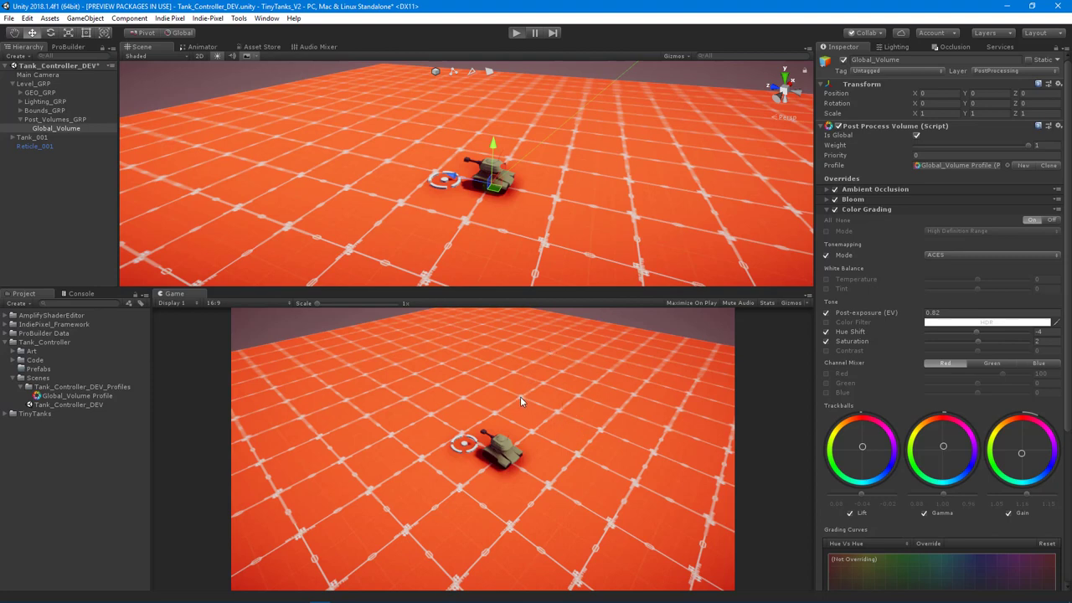
Start play mode and bring the Main Camera closer to the tank, with Height about 44.73 and Distance about 32.14.
key("ctrl+p")
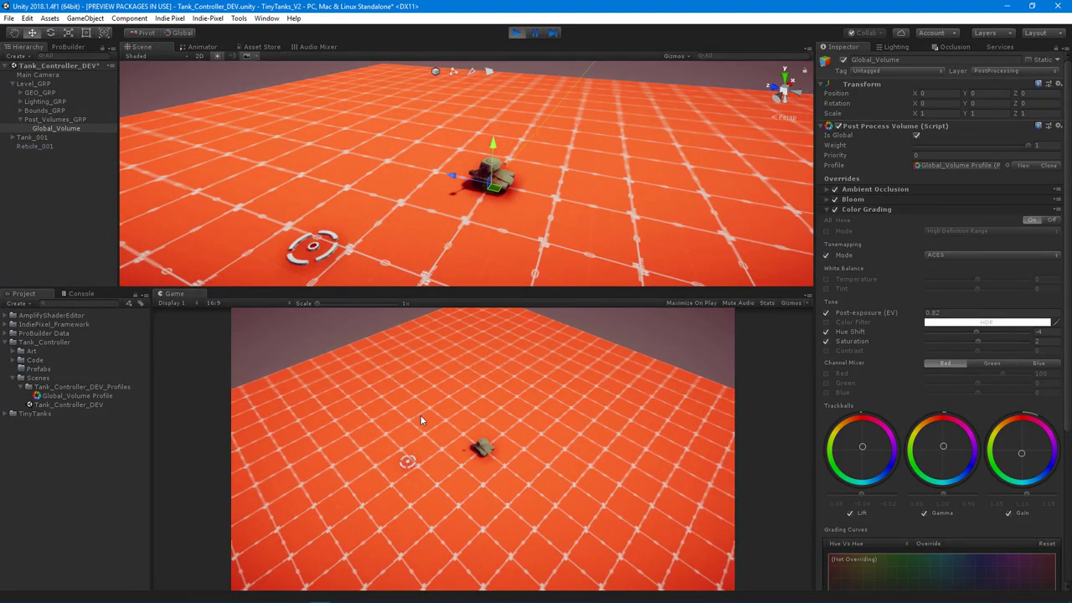
left_click(42, 76)
key("f")
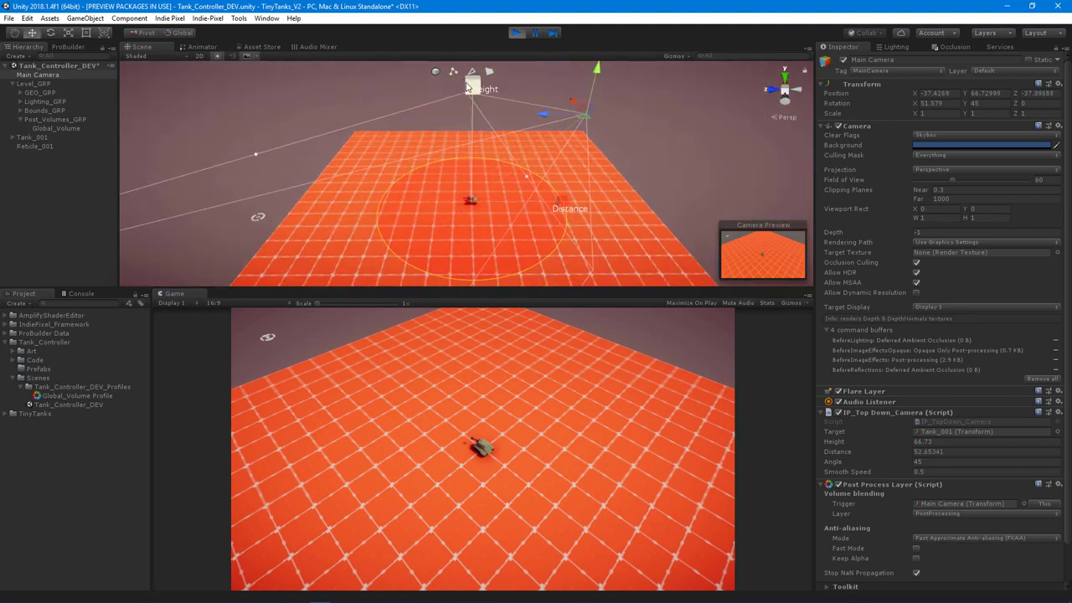
left_click_drag(474, 88, 475, 101)
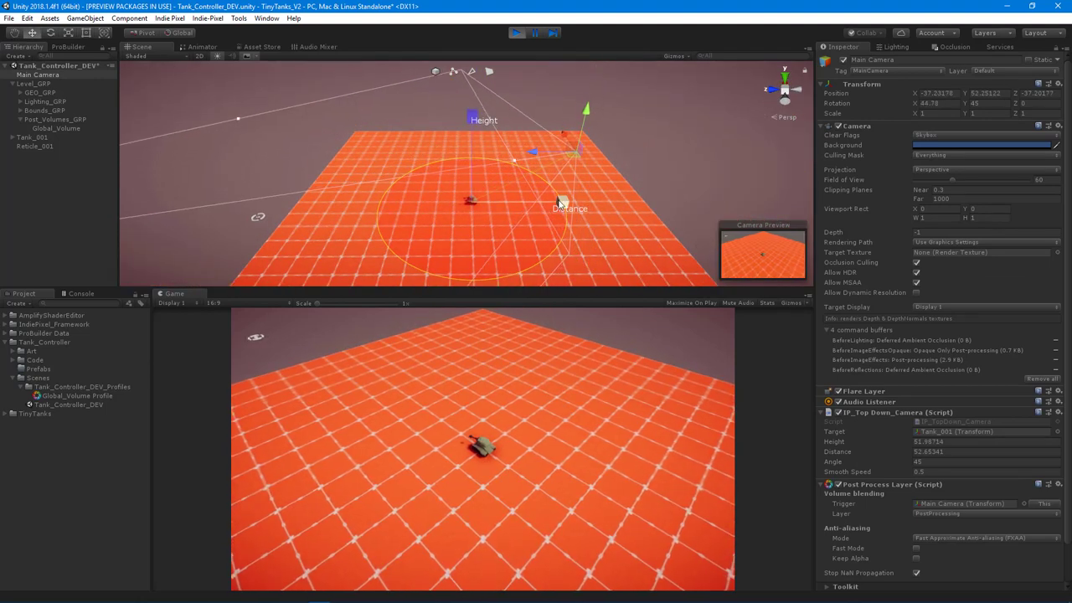
left_click_drag(562, 200, 546, 200)
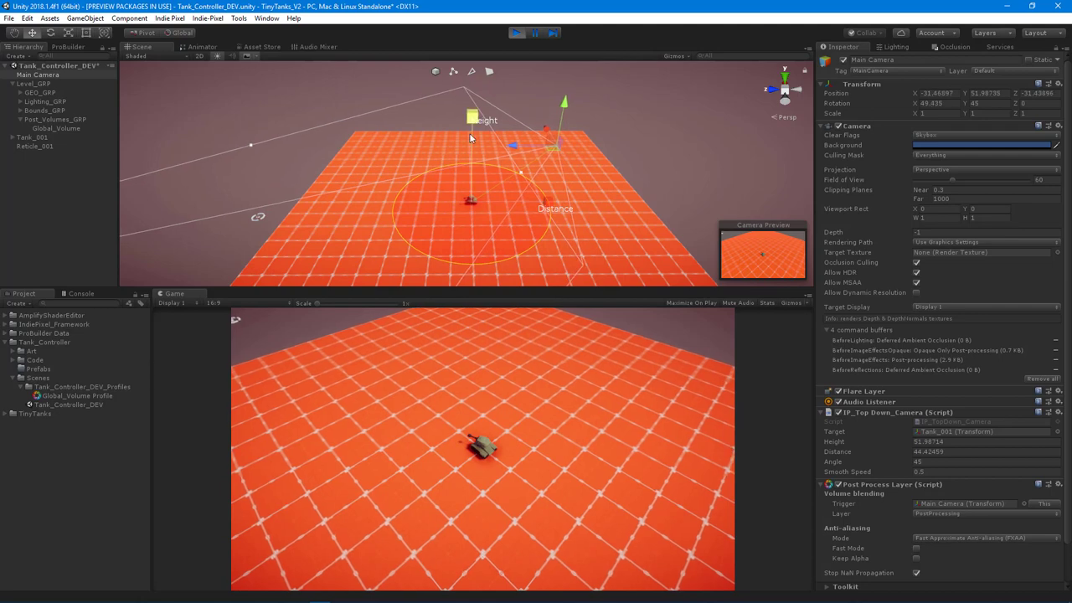
left_click_drag(470, 133, 496, 152)
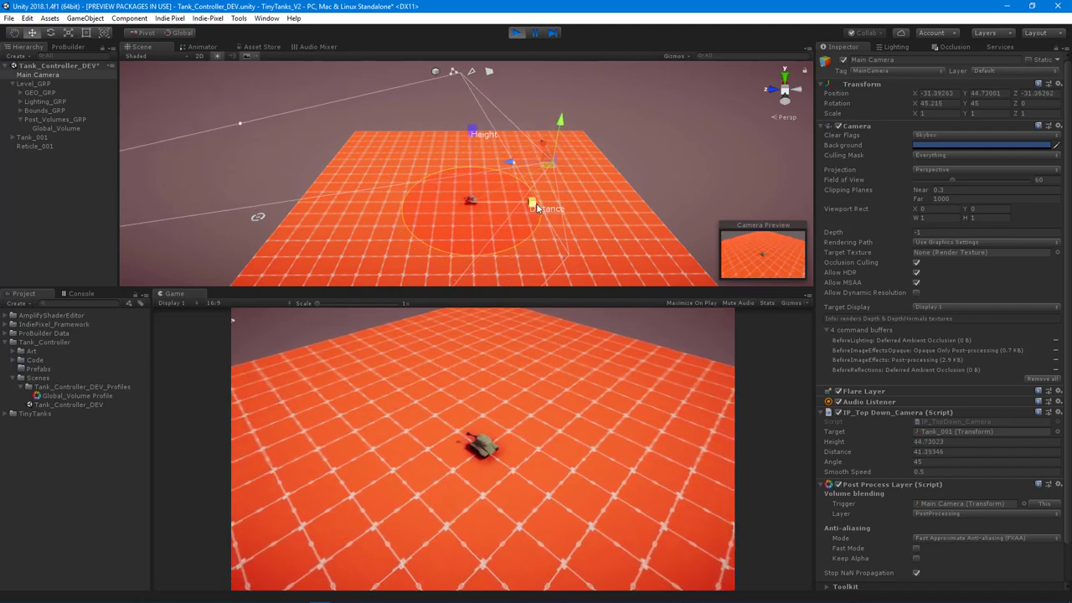
left_click_drag(543, 202, 529, 208)
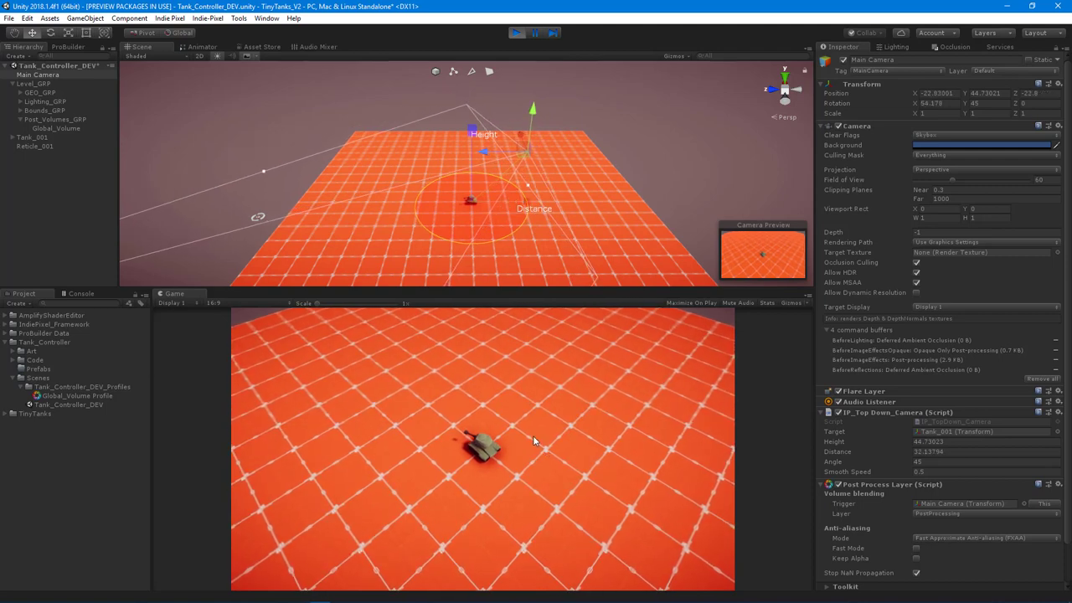
Drive the tank around the level while aiming the reticle in different directions to examine the post-processing during gameplay.
key("w")
key("a")
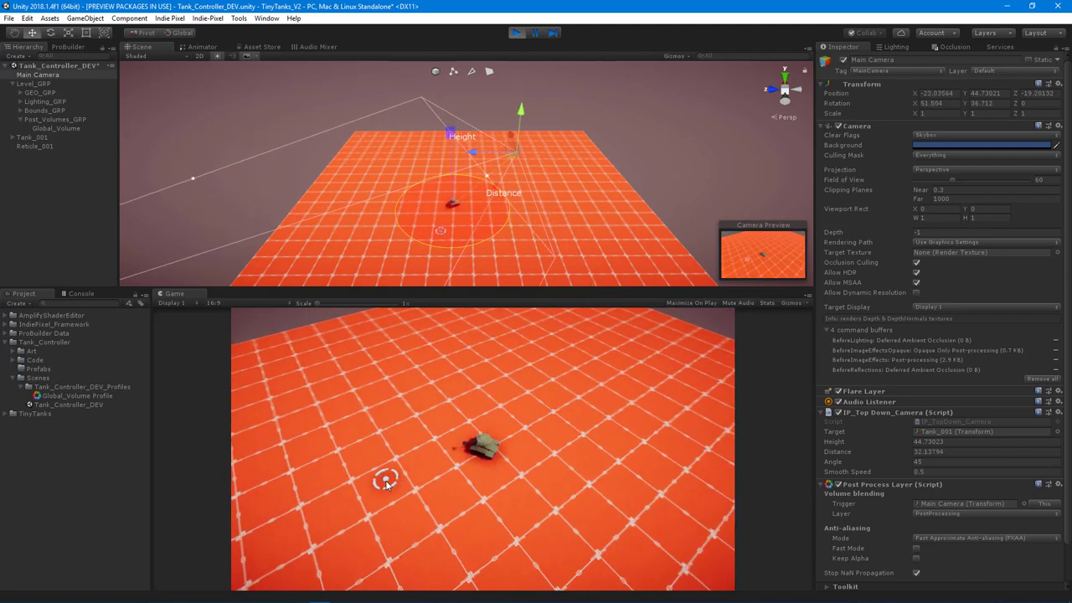
key("w")
key("a")
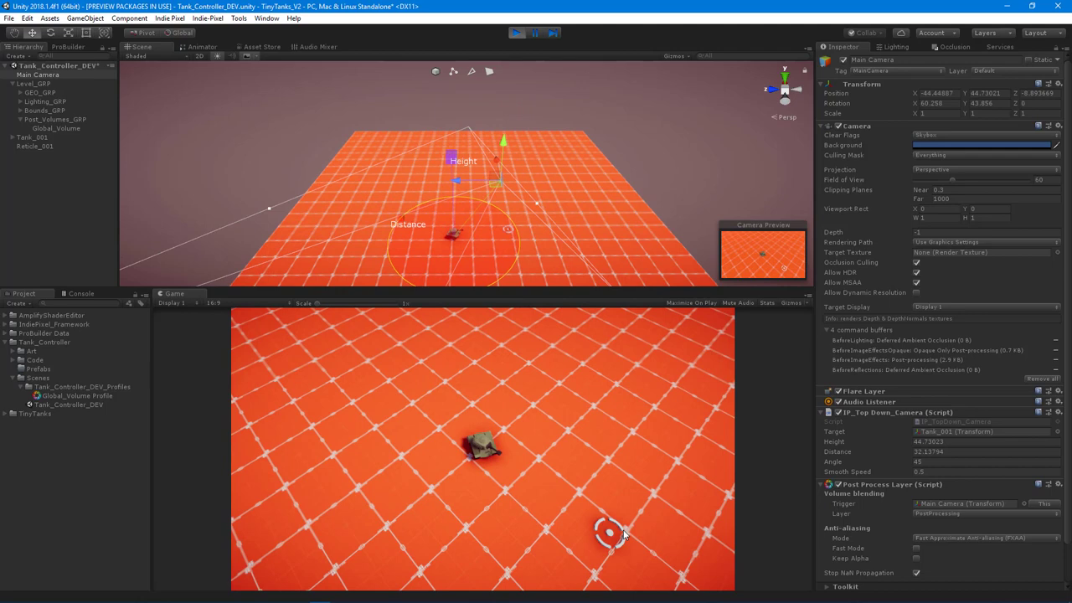
key("w")
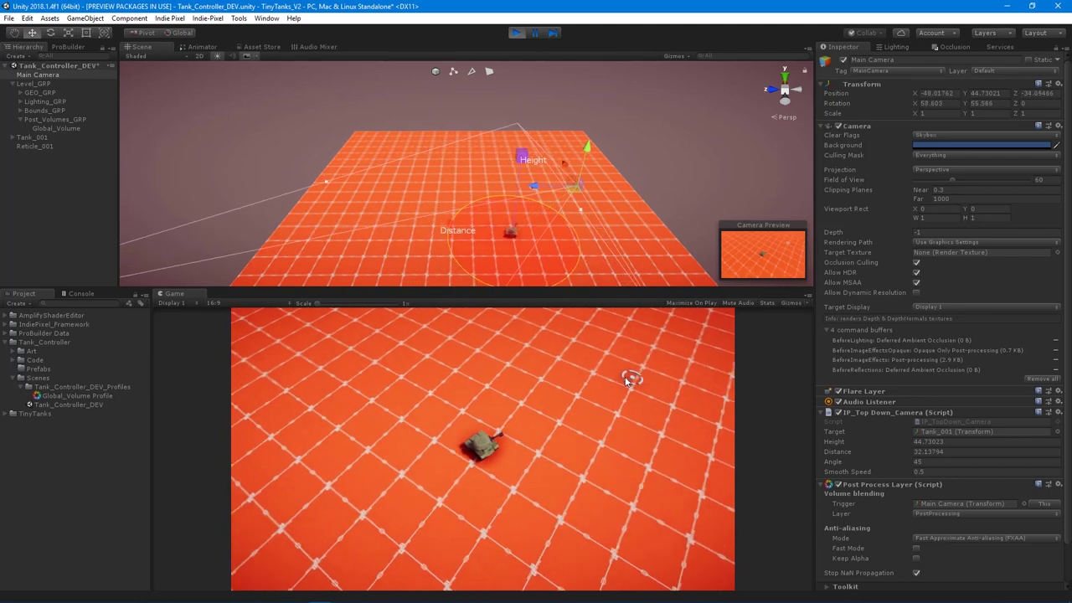
key("w")
key("a")
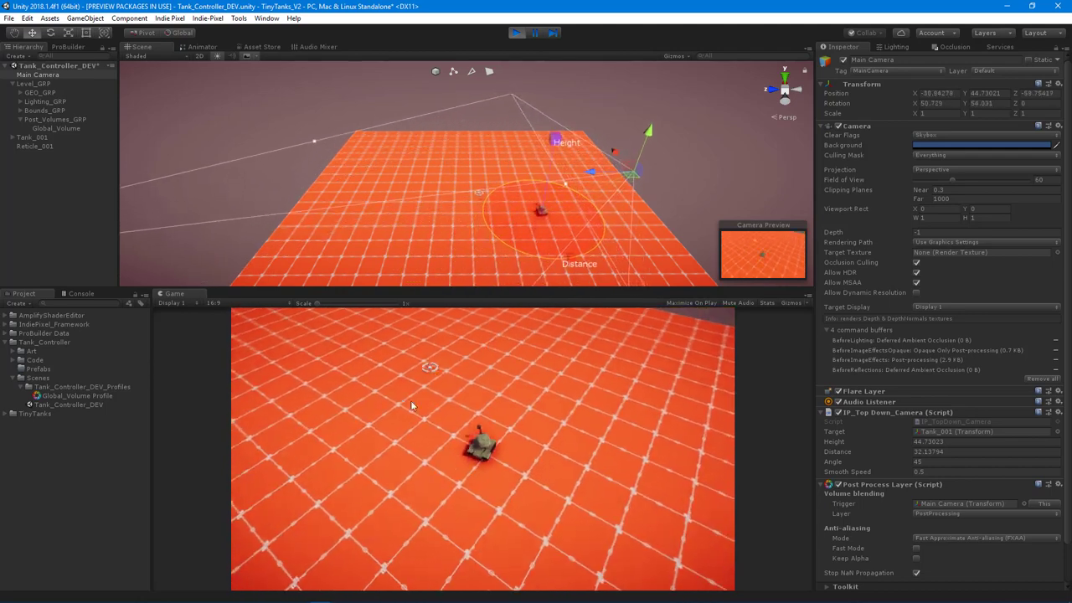
key("w")
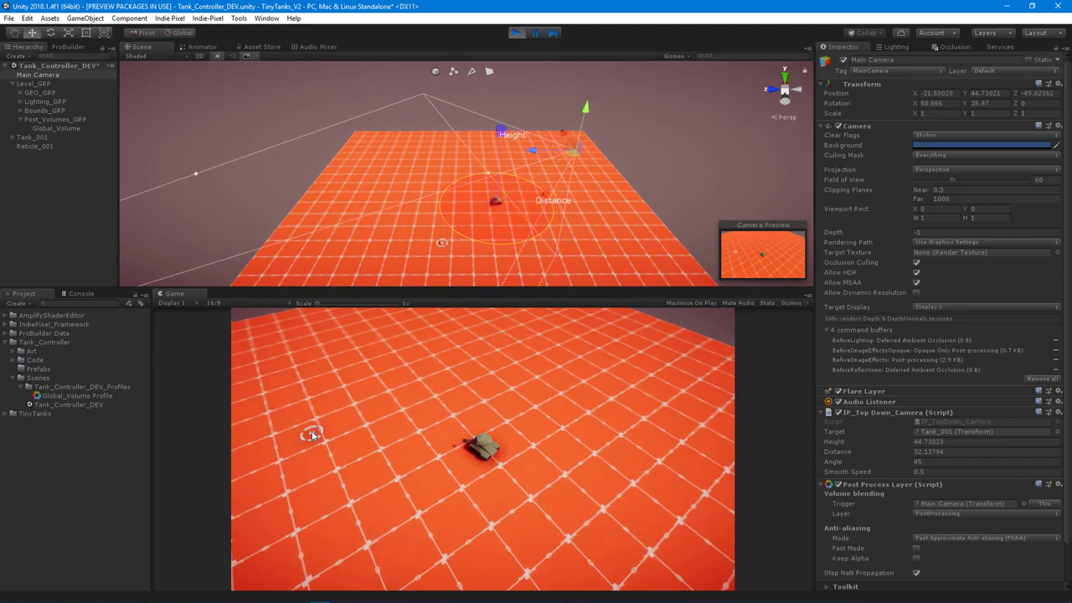
key("w")
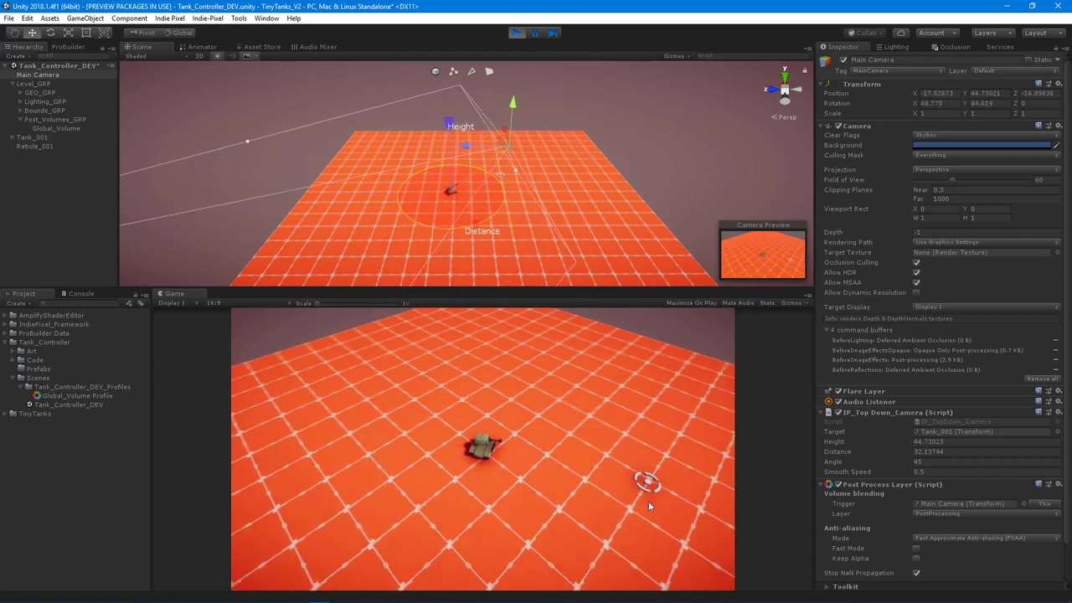
key("w")
key("d")
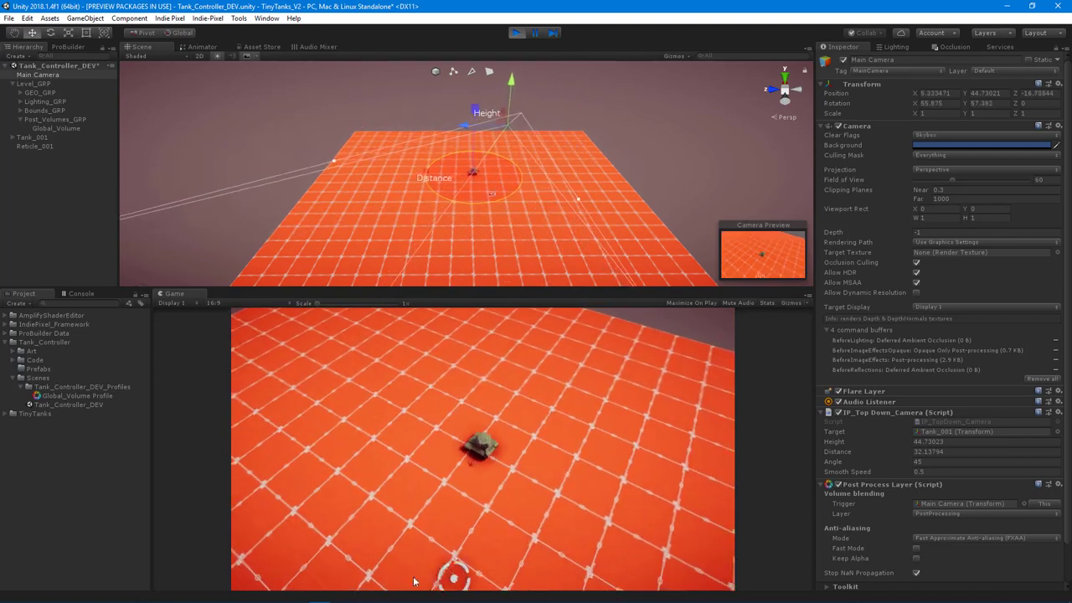
key("w")
key("a")
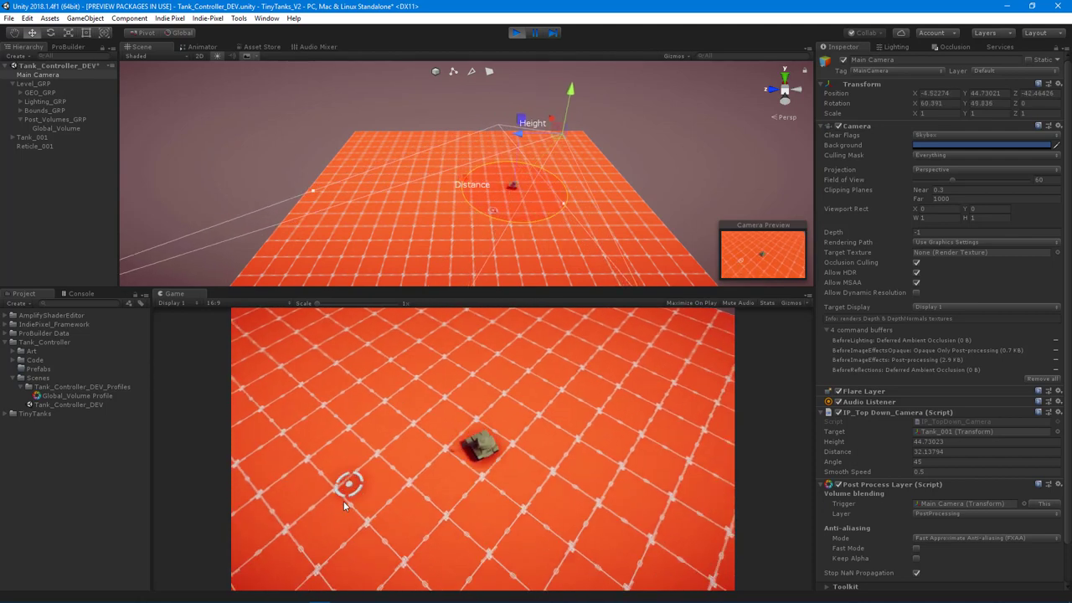
key("w")
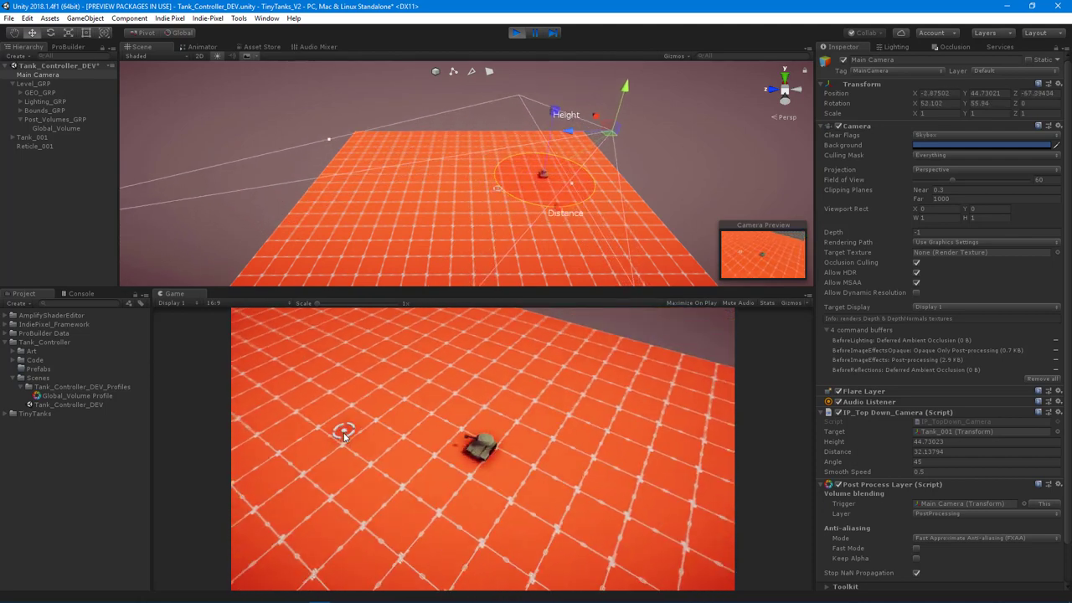
key("w")
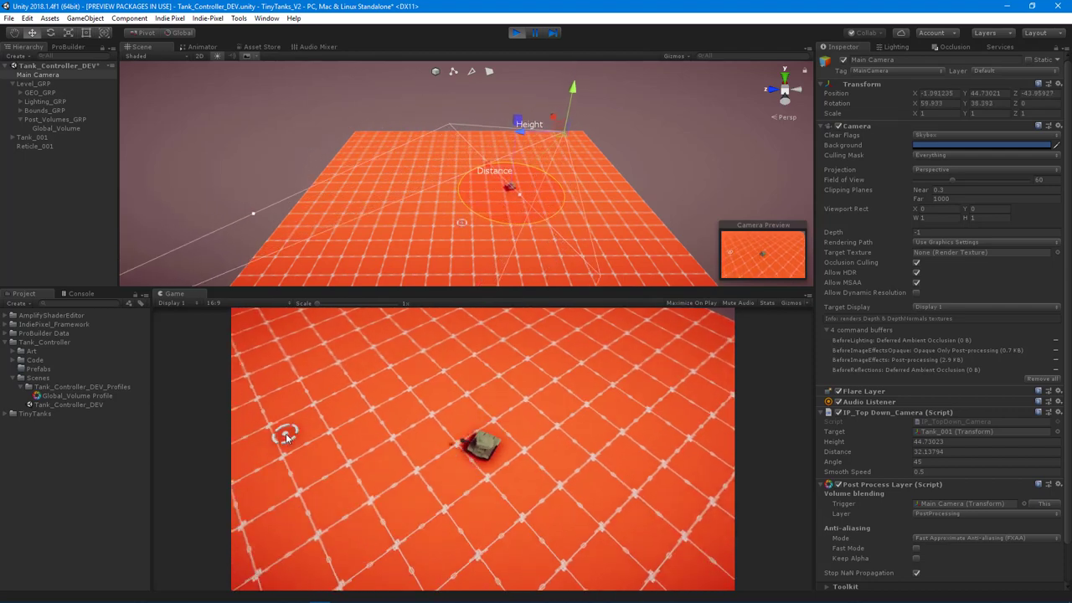
key("w")
key("d")
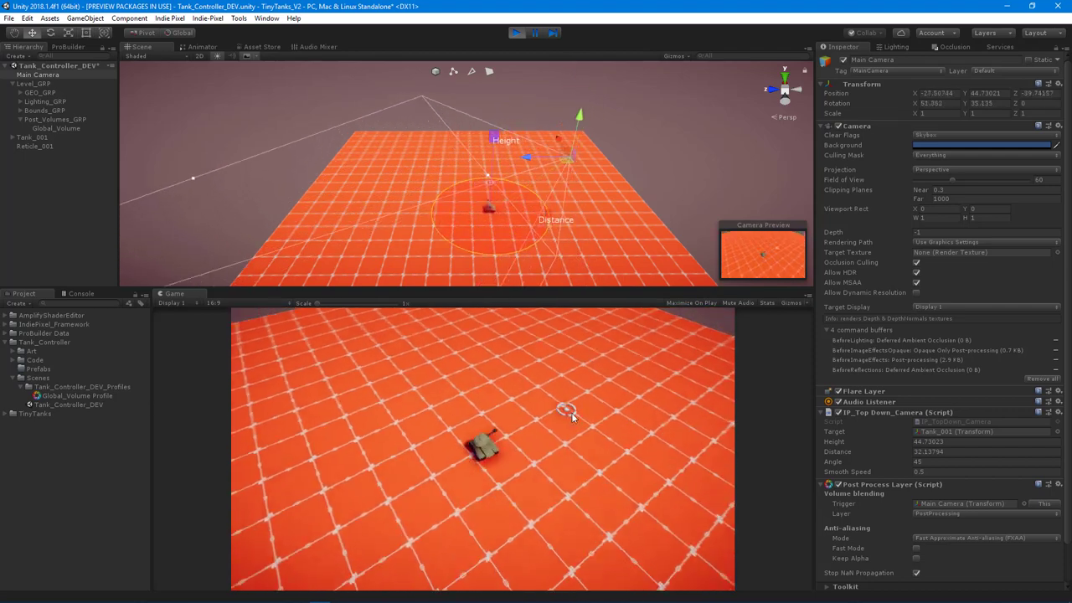
key("w")
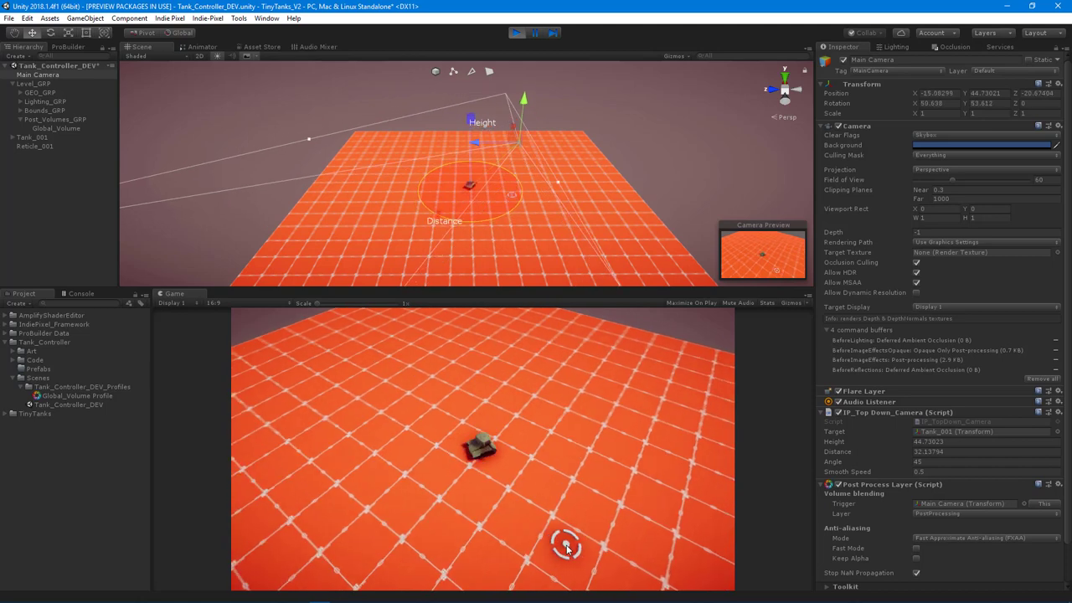
key("w")
key("d")
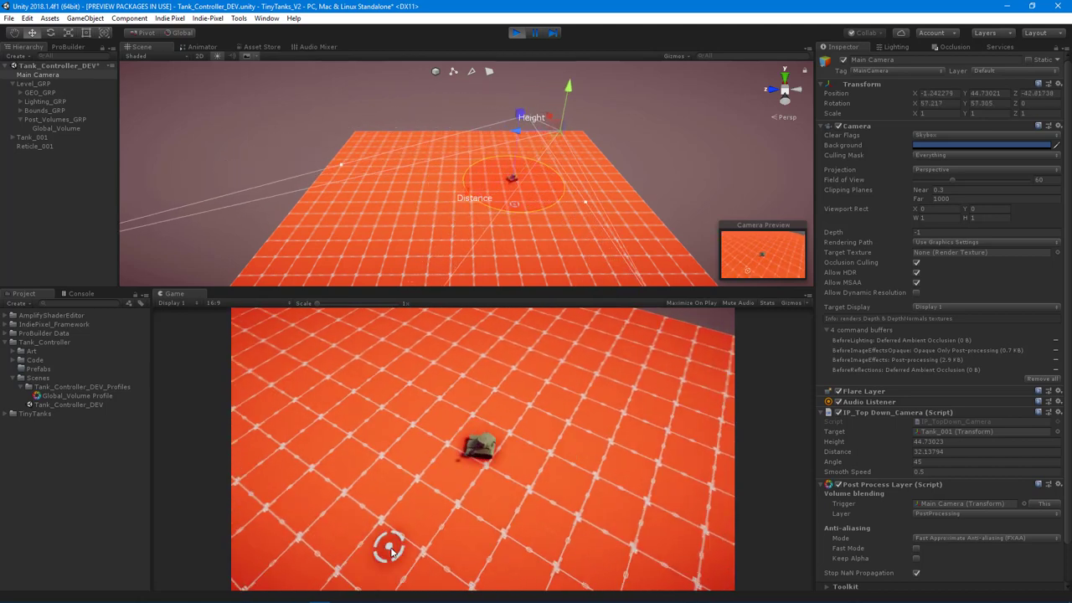
key("w")
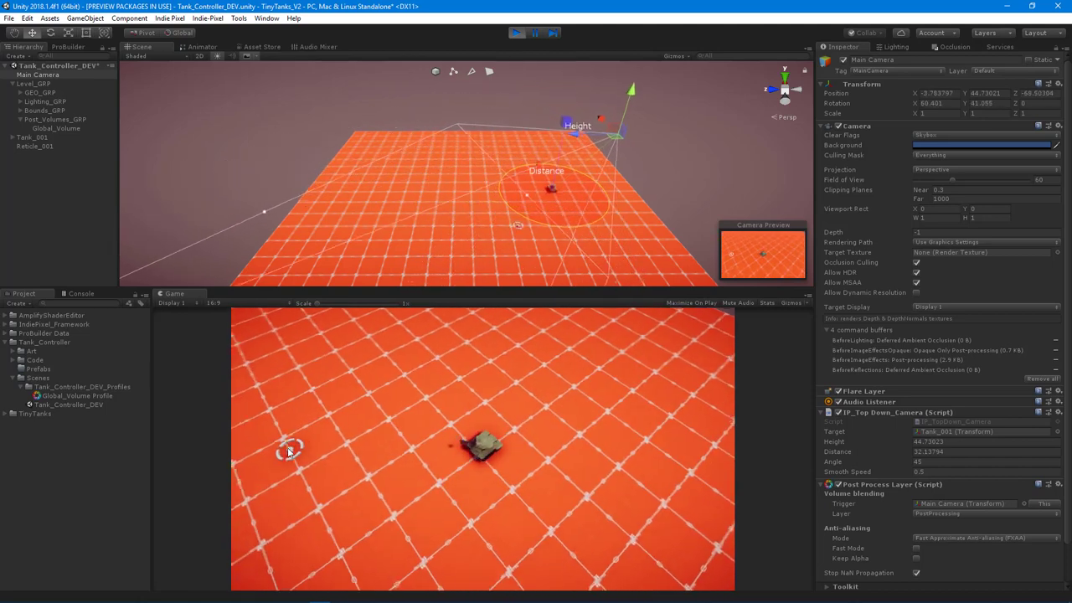
key("w")
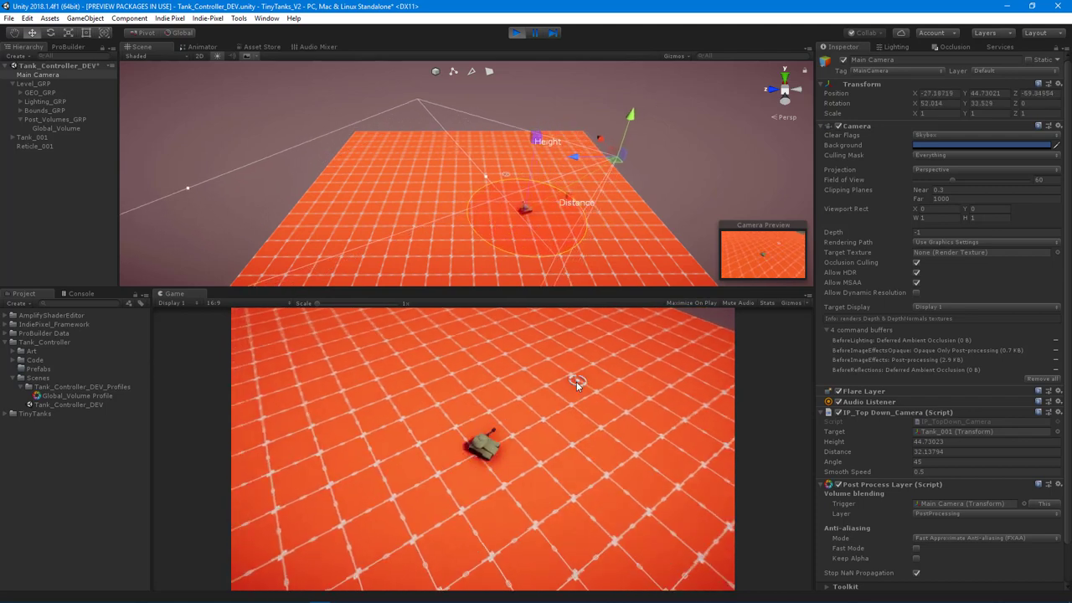
key("w")
key("d")
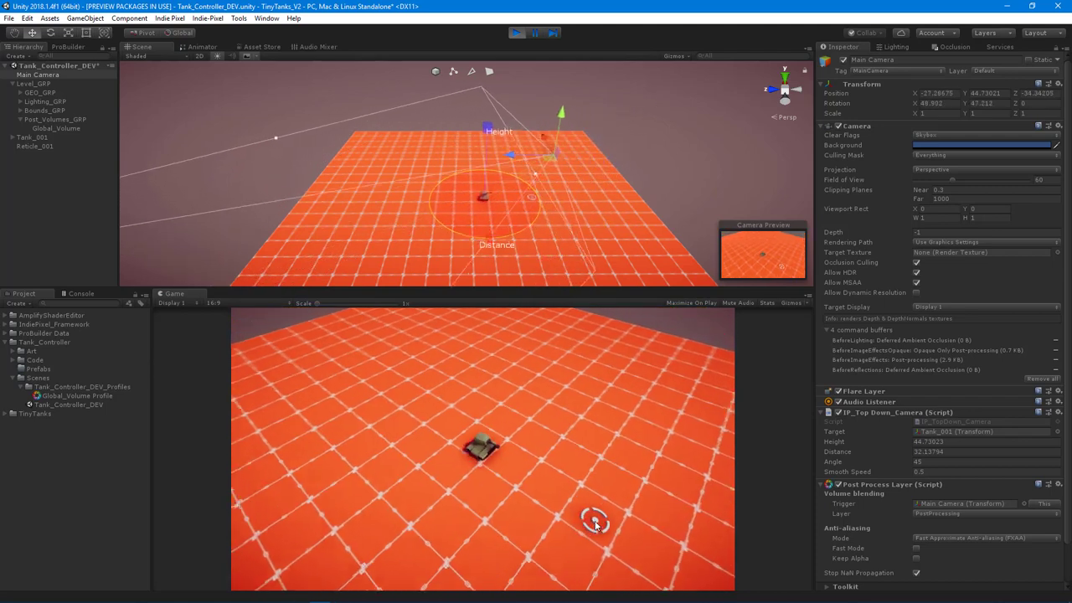
key("w")
key("d")
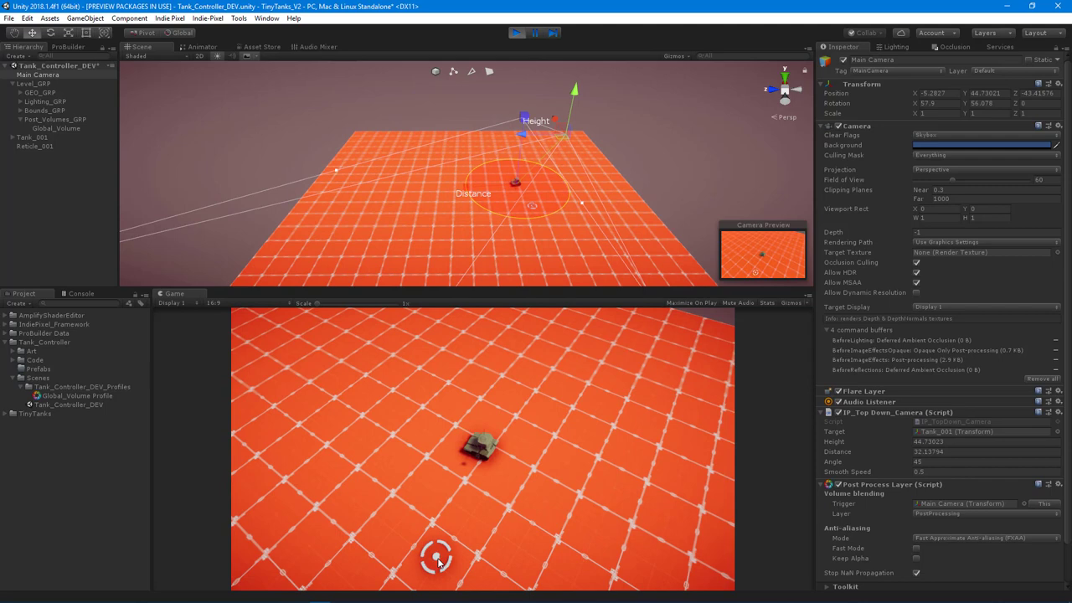
key("w")
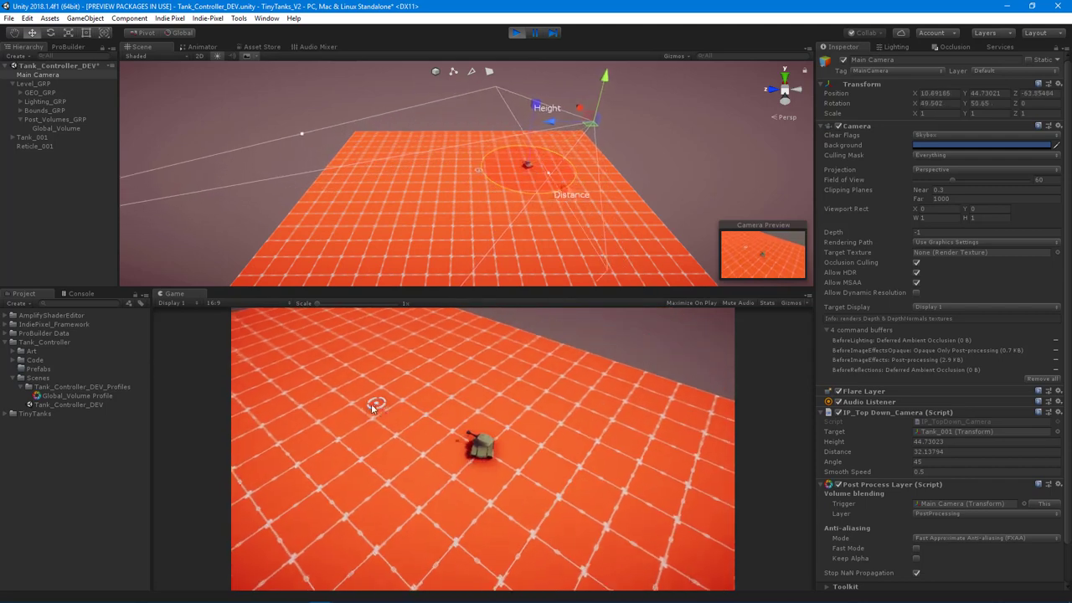
key("w")
key("a")
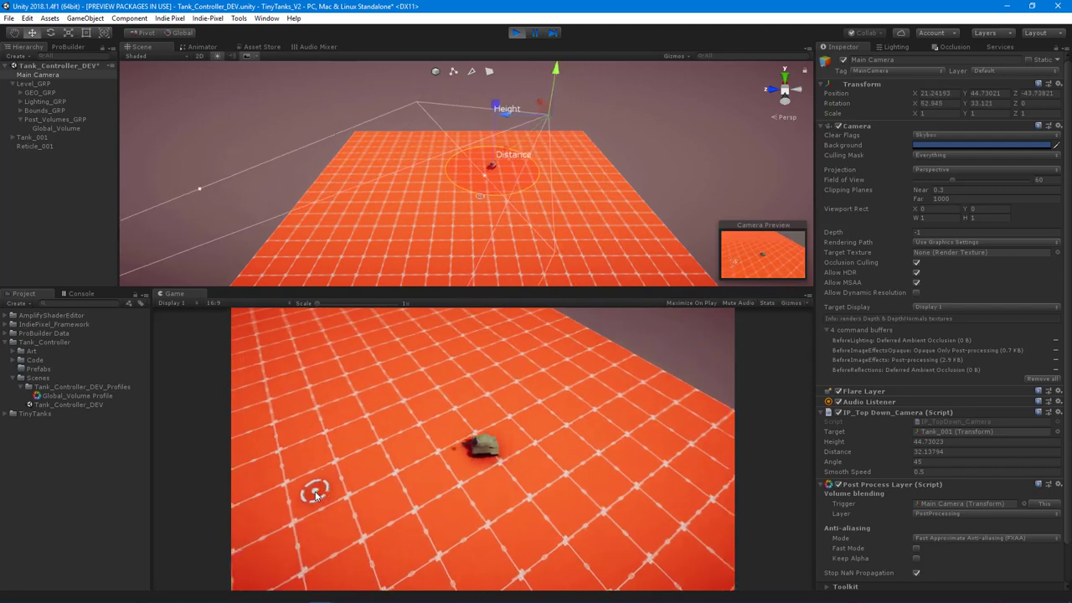
key("w")
key("d")
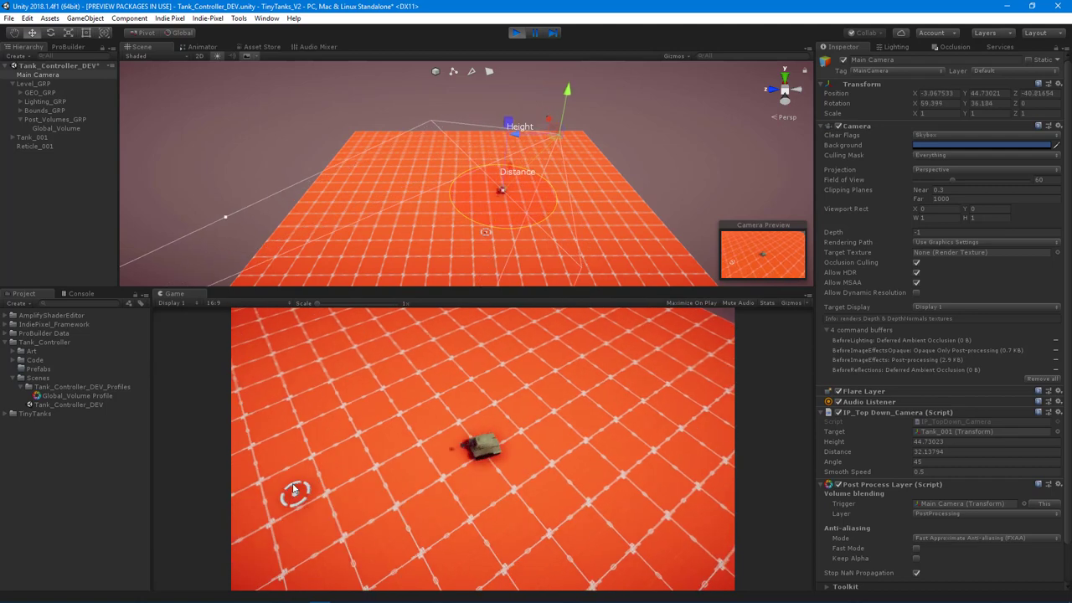
key("w")
key("d")
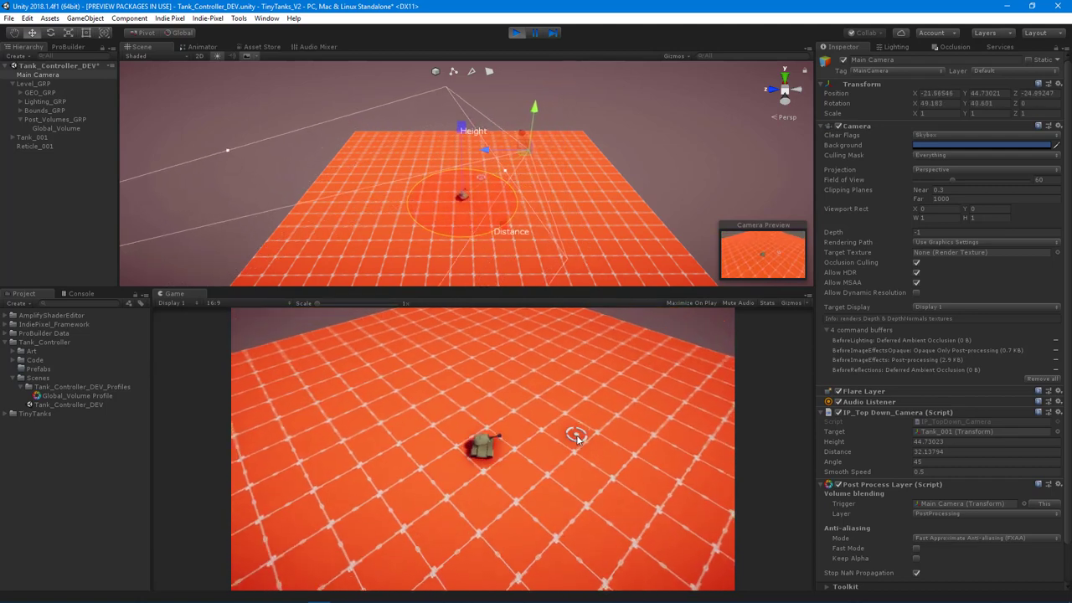
key("w")
key("d")
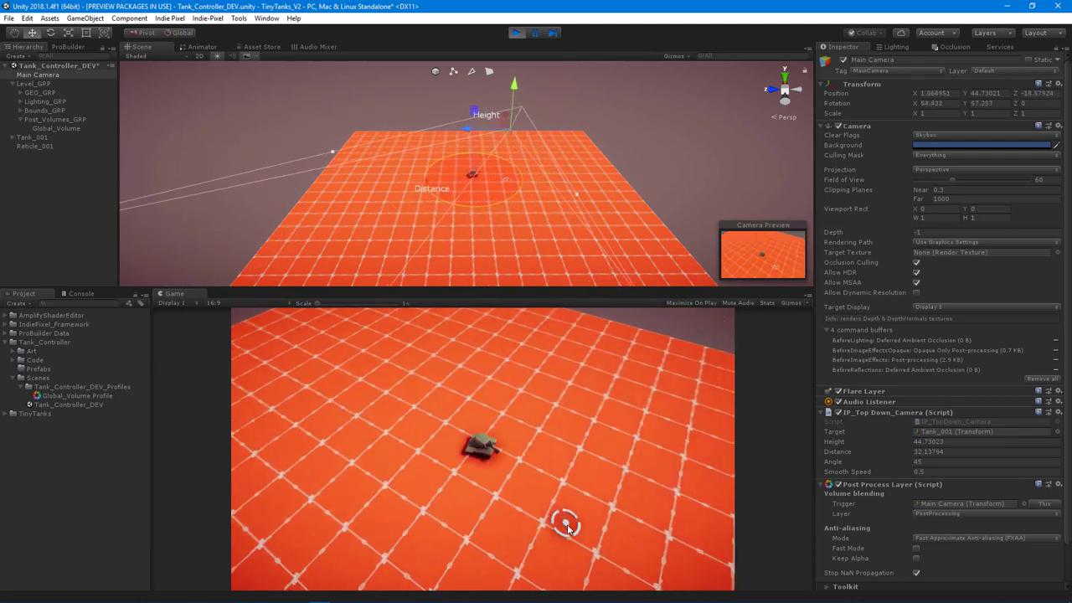
key("w")
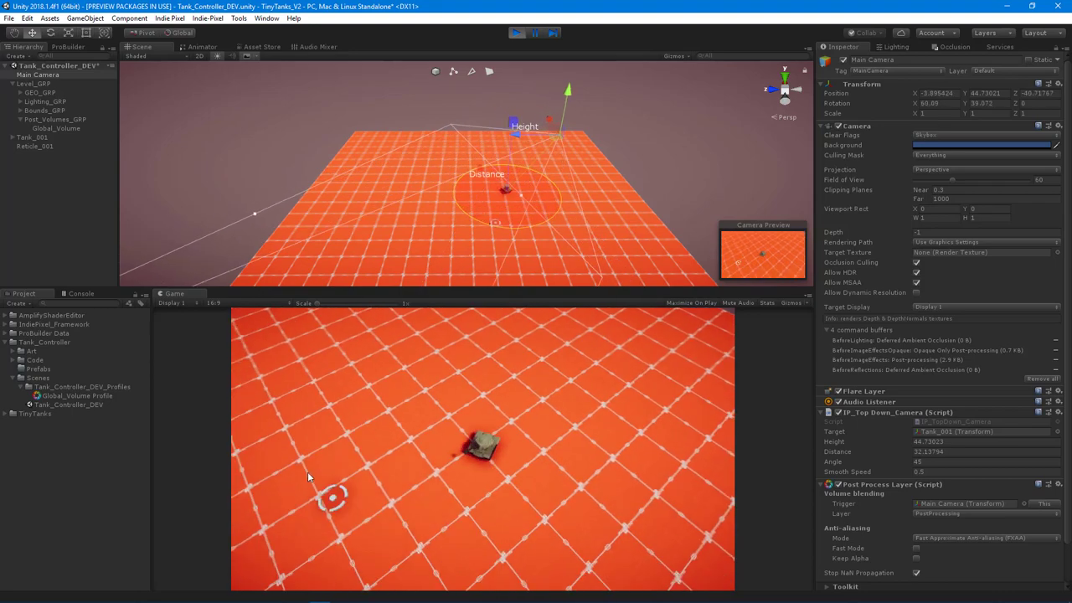
key("w")
key("d")
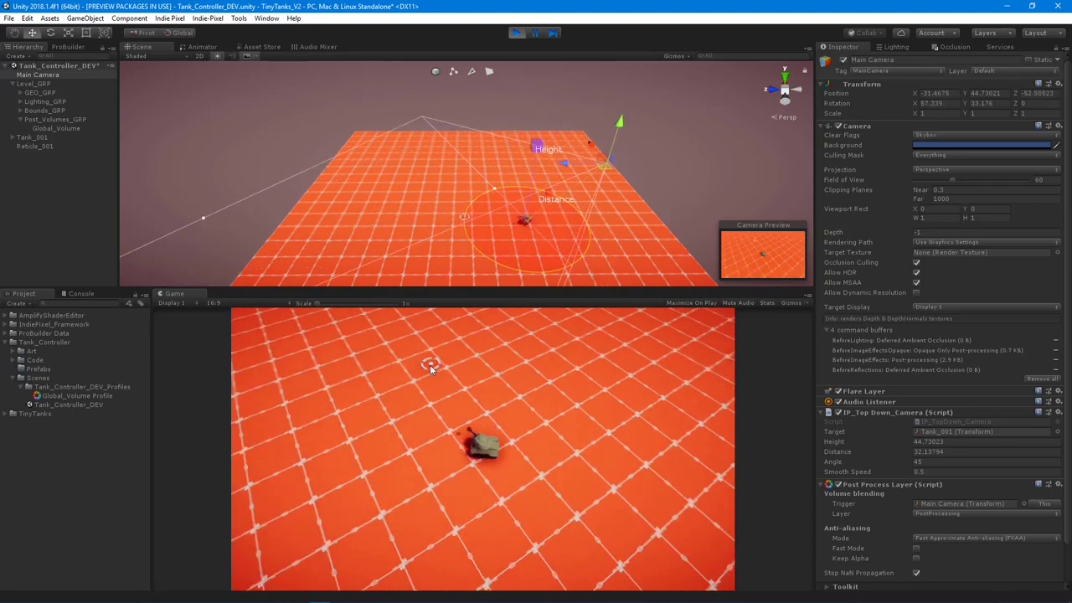
key("w")
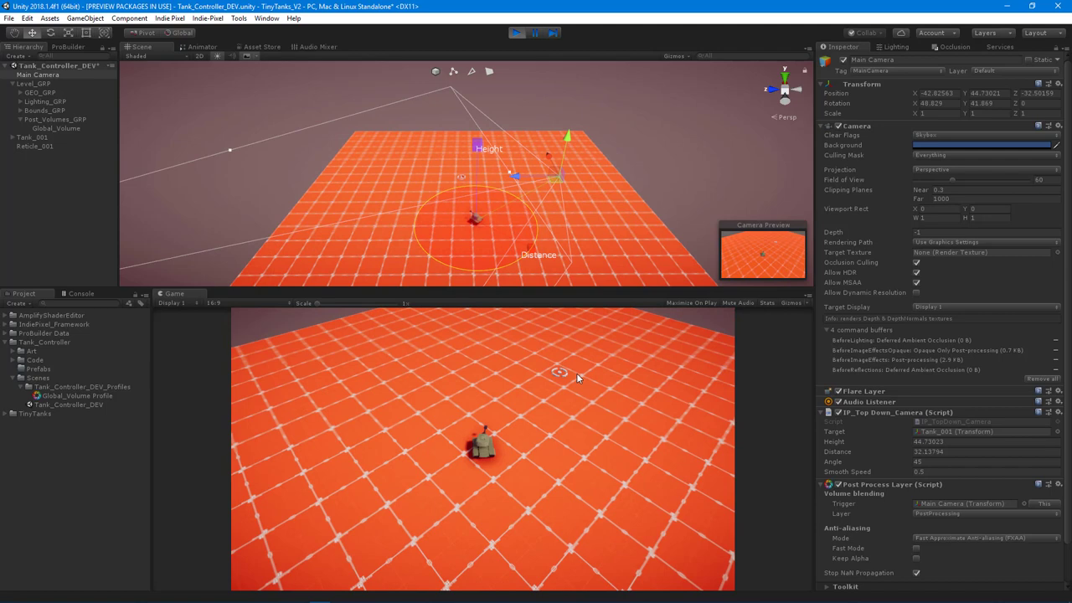
Steer the tank across the grid floor toward the level's edge, swinging the turret around to review the effects in motion.
key("w")
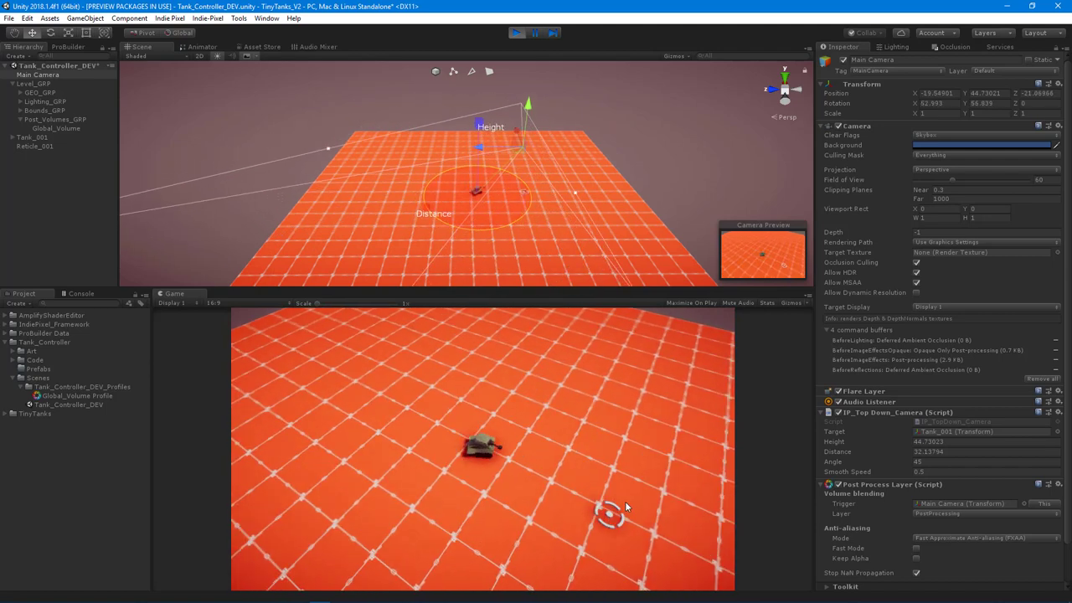
key("w")
key("a")
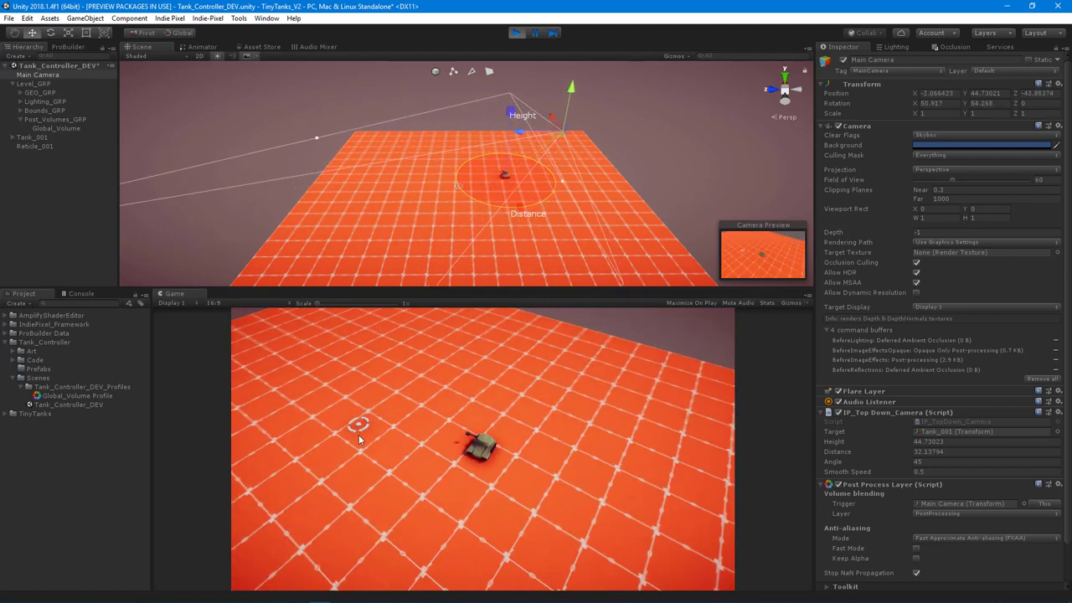
key("w")
key("a")
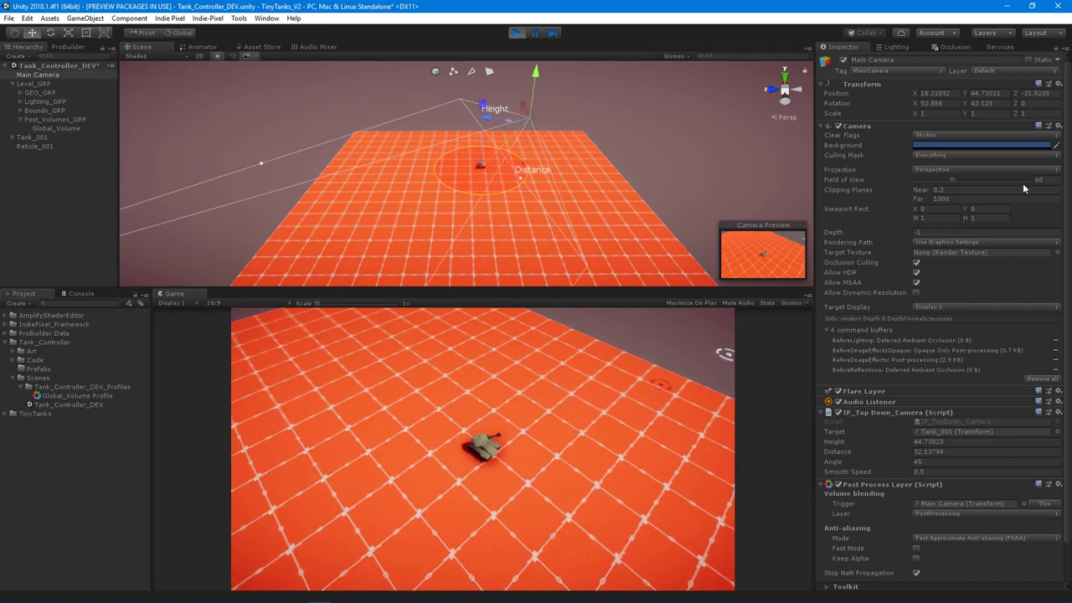
Set the Main Camera's Field of View to 30 and pull it back to Height about 86.77 and Distance about 57.71.
type("30")
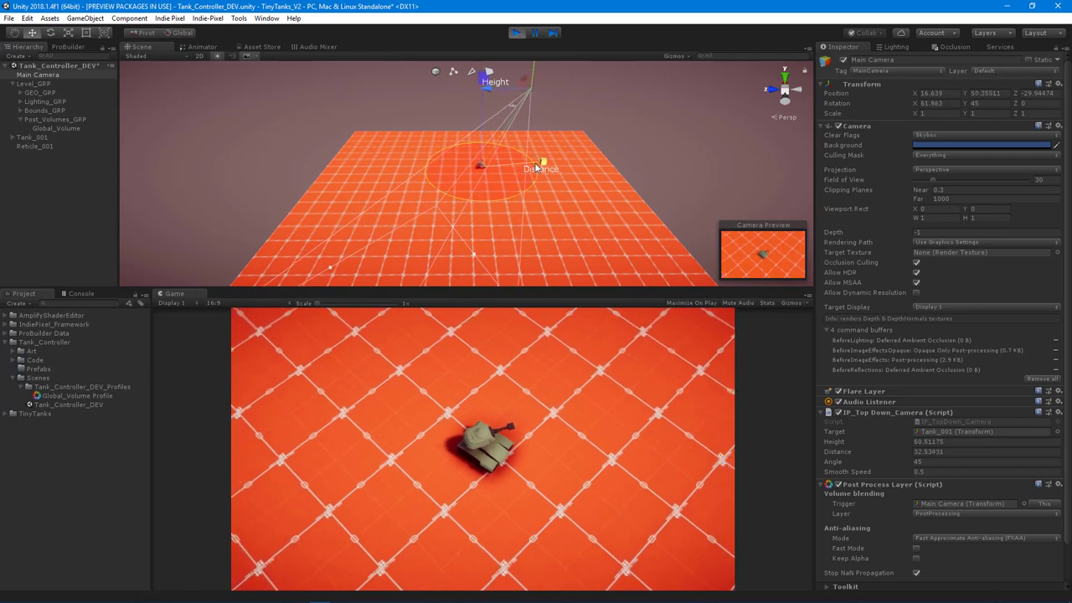
left_click_drag(543, 169, 578, 269, "alt")
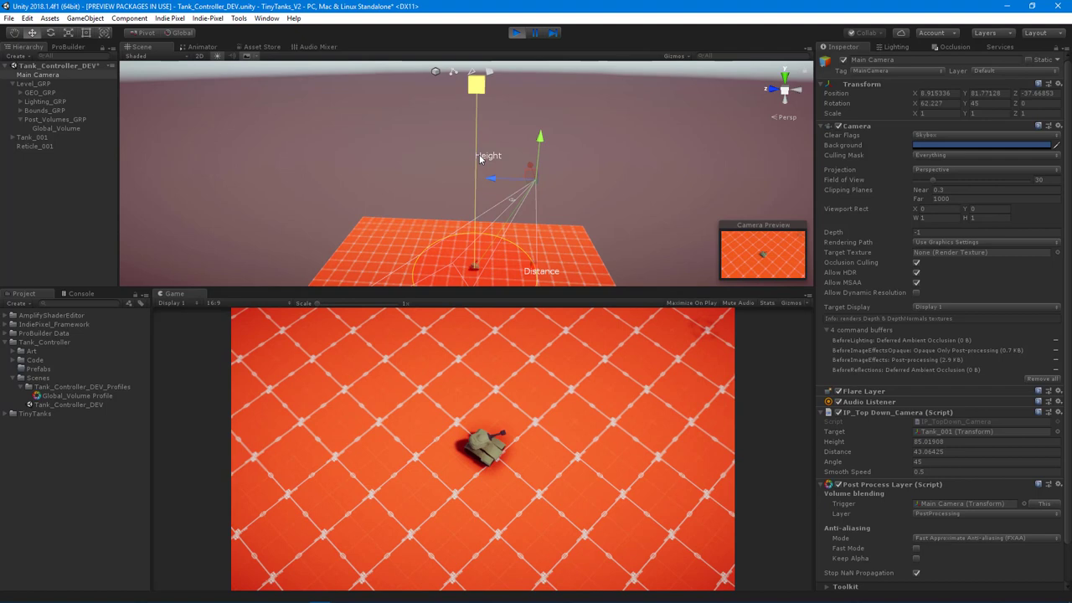
left_click_drag(480, 155, 479, 151)
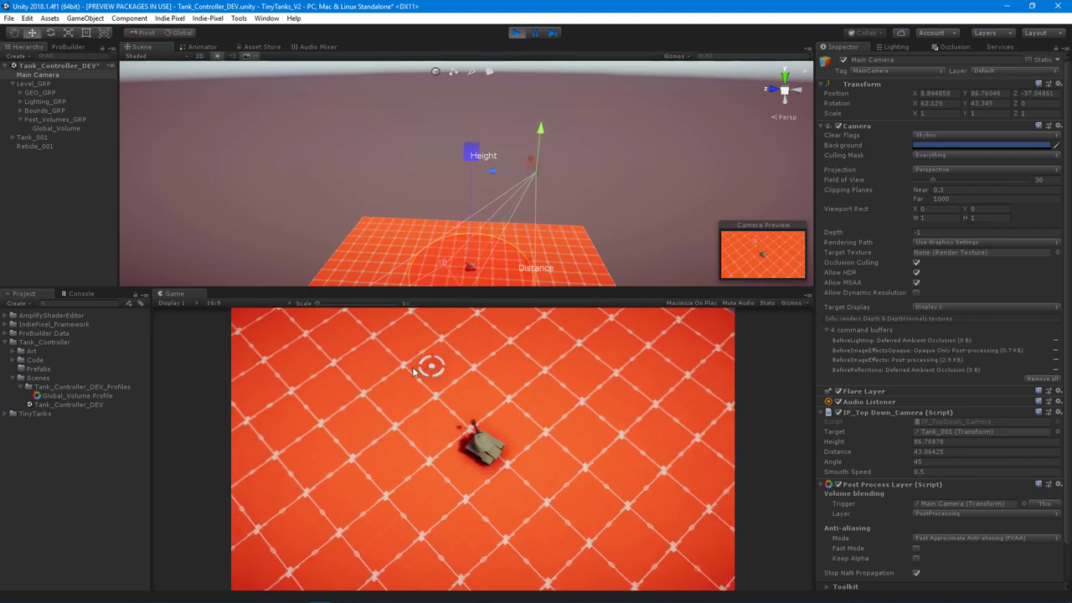
left_click_drag(503, 193, 410, 191, "alt")
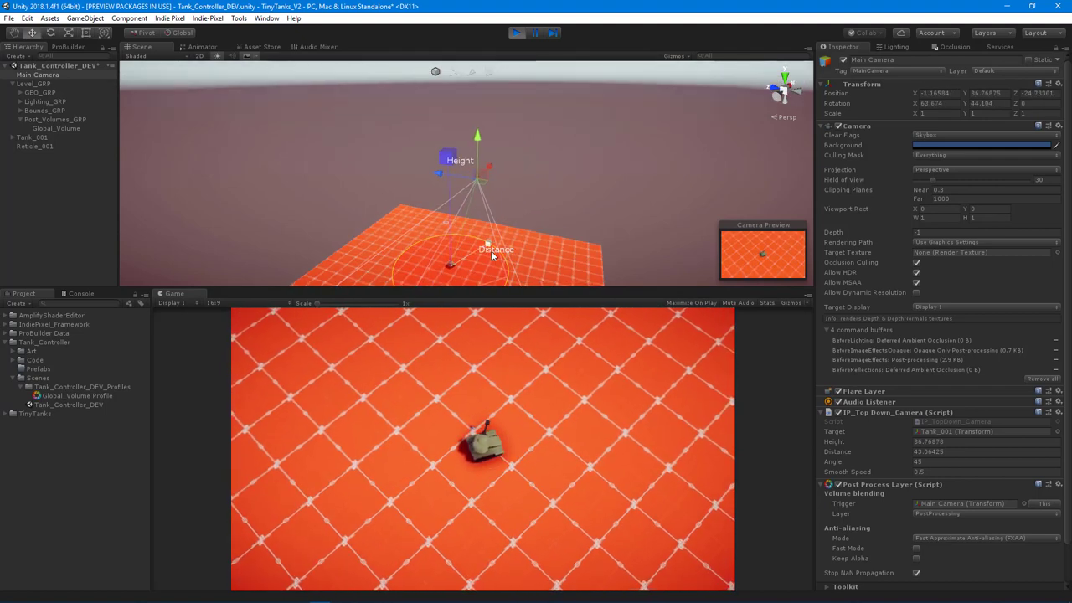
left_click_drag(517, 237, 617, 249)
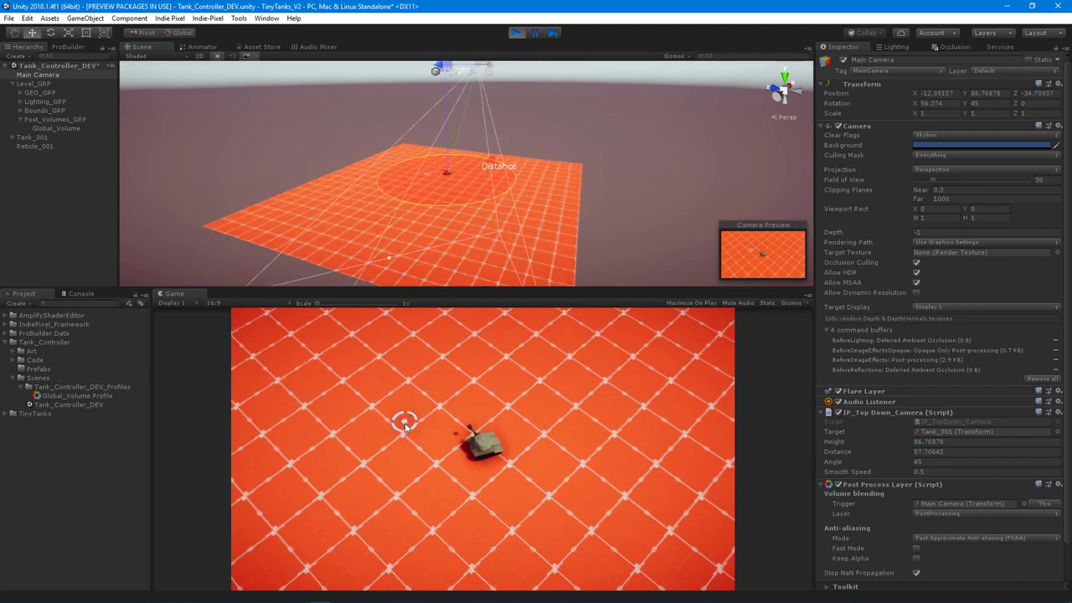
Test the narrower camera view by driving the tank around the level and aiming the reticle in various directions.
key("w")
key("a")
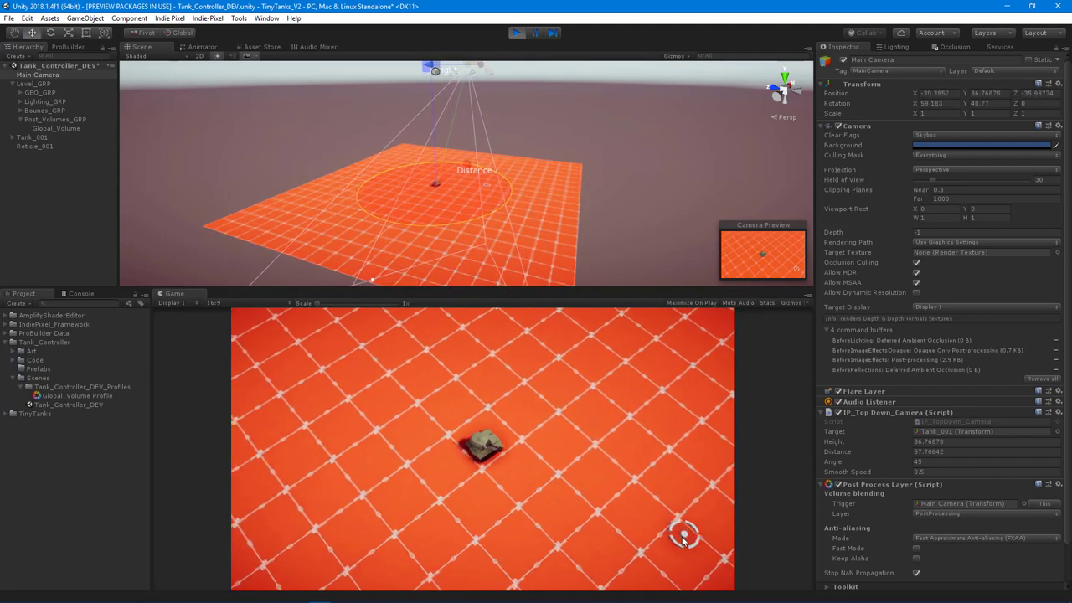
key("w")
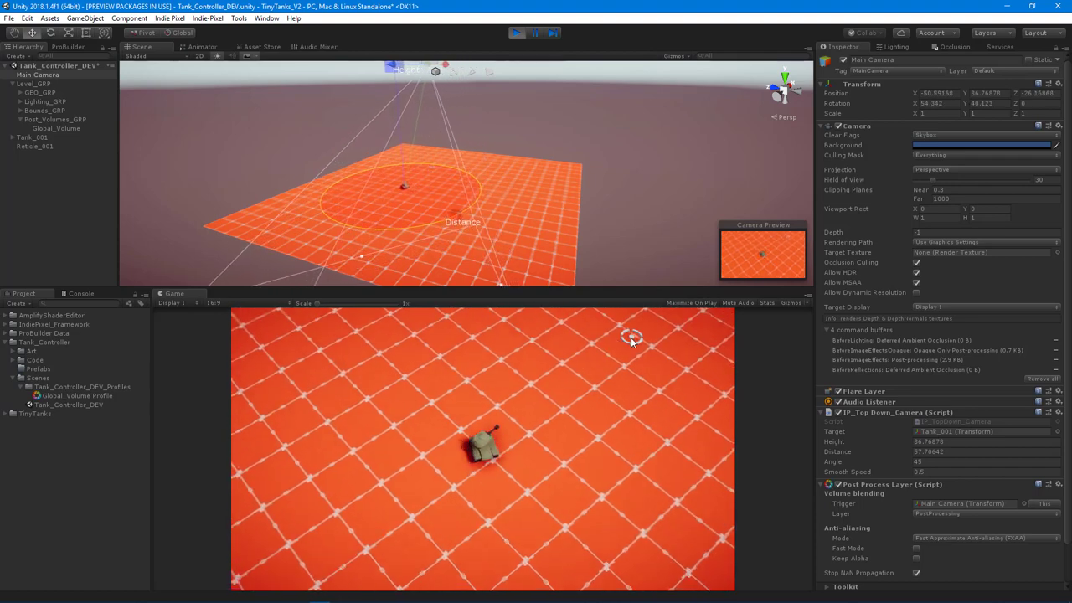
key("w")
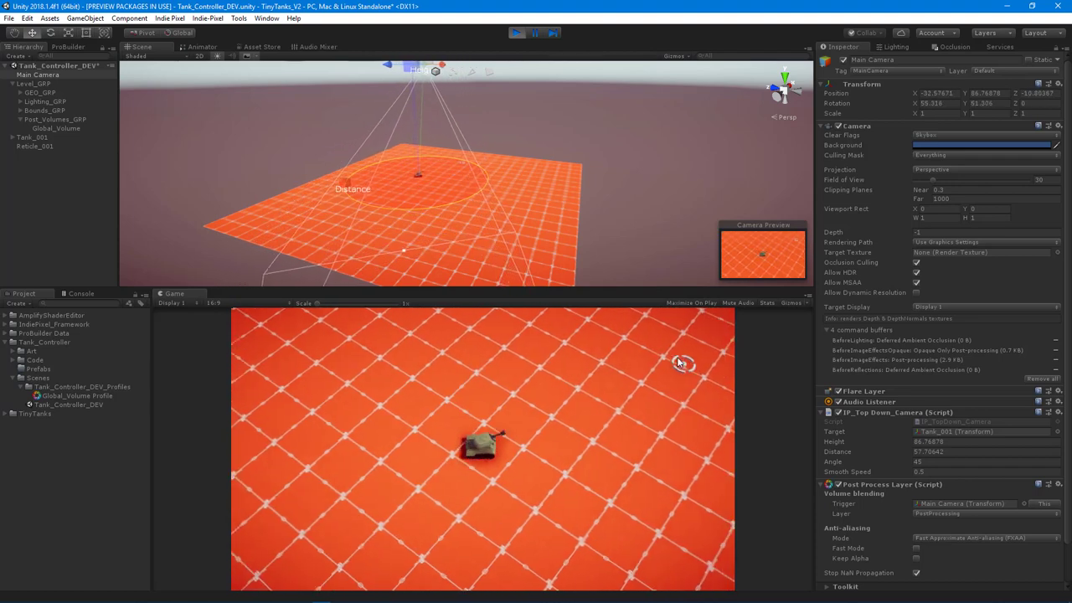
key("w")
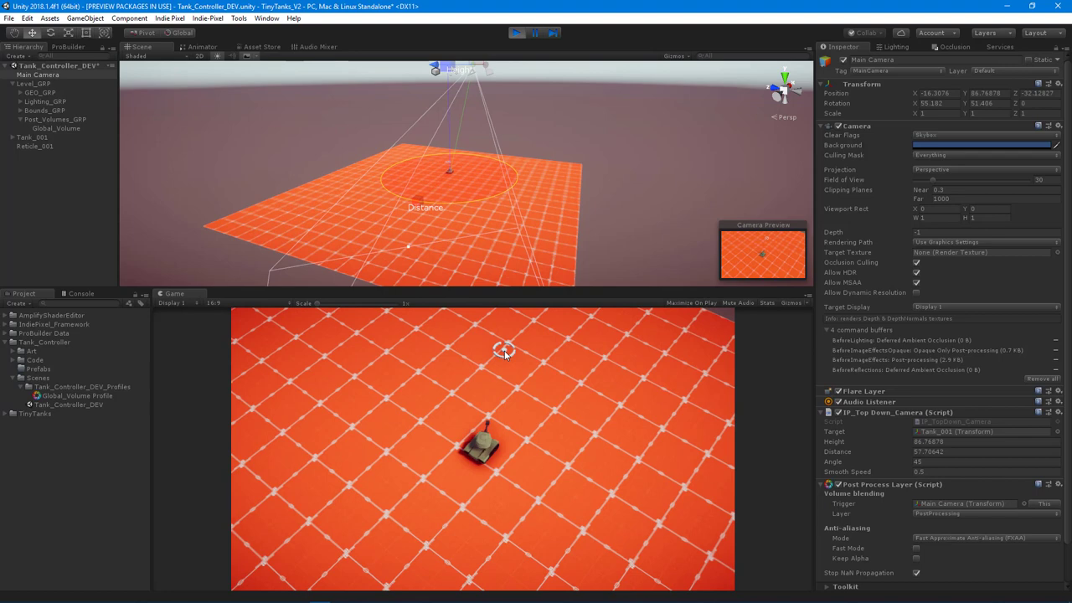
key("w")
key("w")
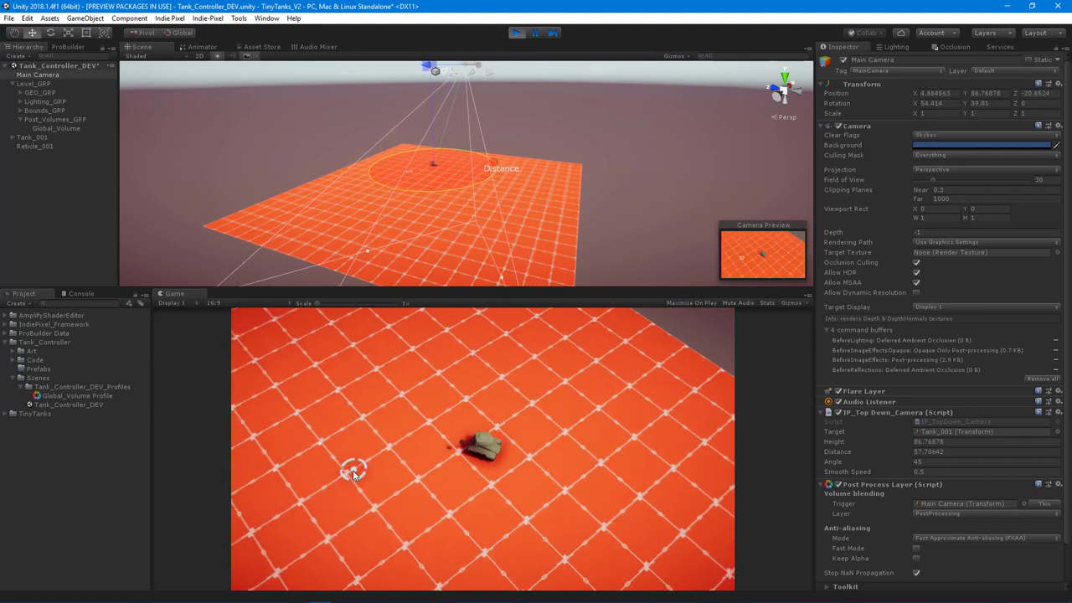
key("w")
key("a")
key("w")
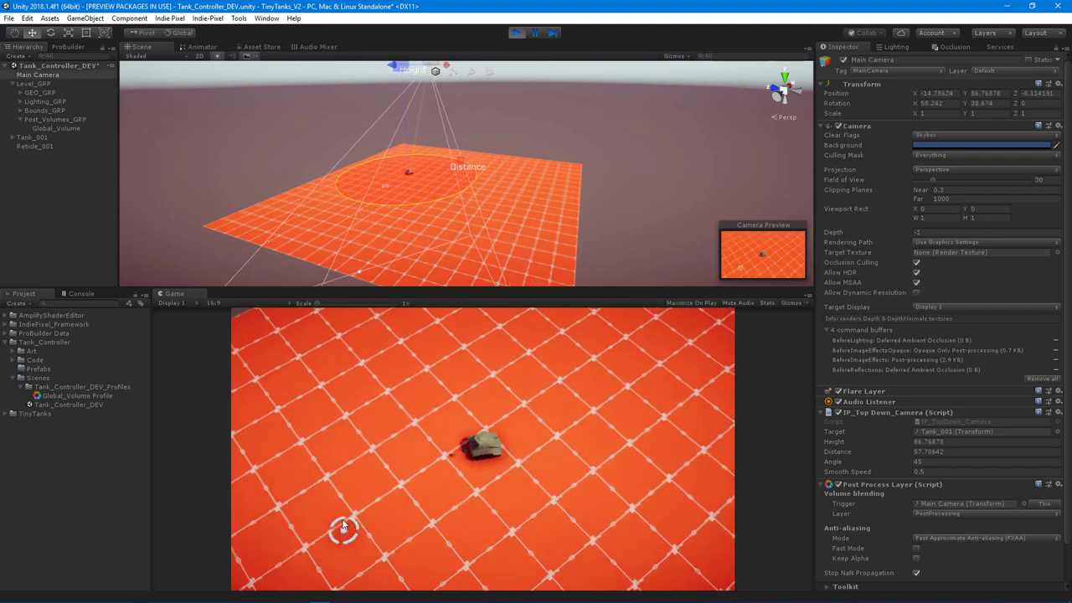